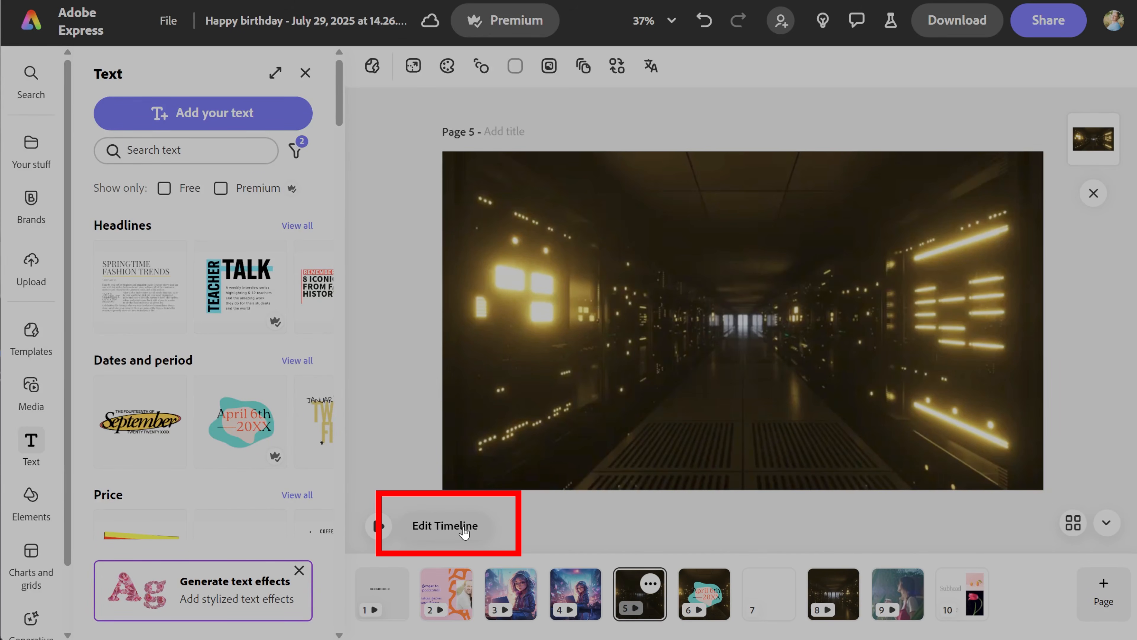
Add a blank scene at the end of page 5's timeline and lengthen the scene's duration.
left_click(464, 530)
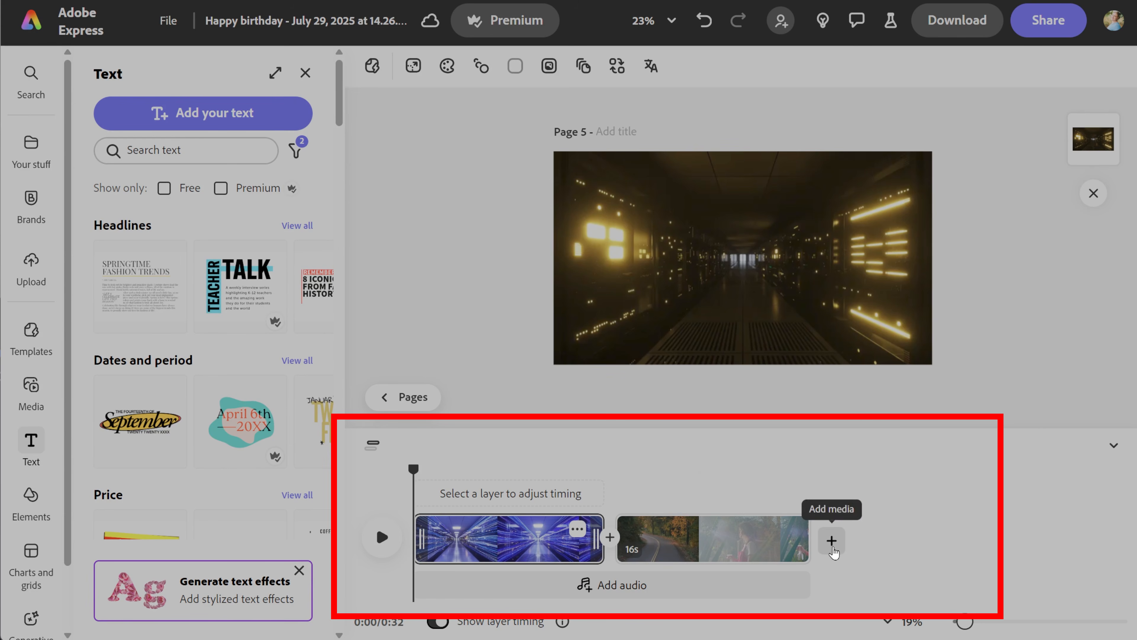
left_click(832, 546)
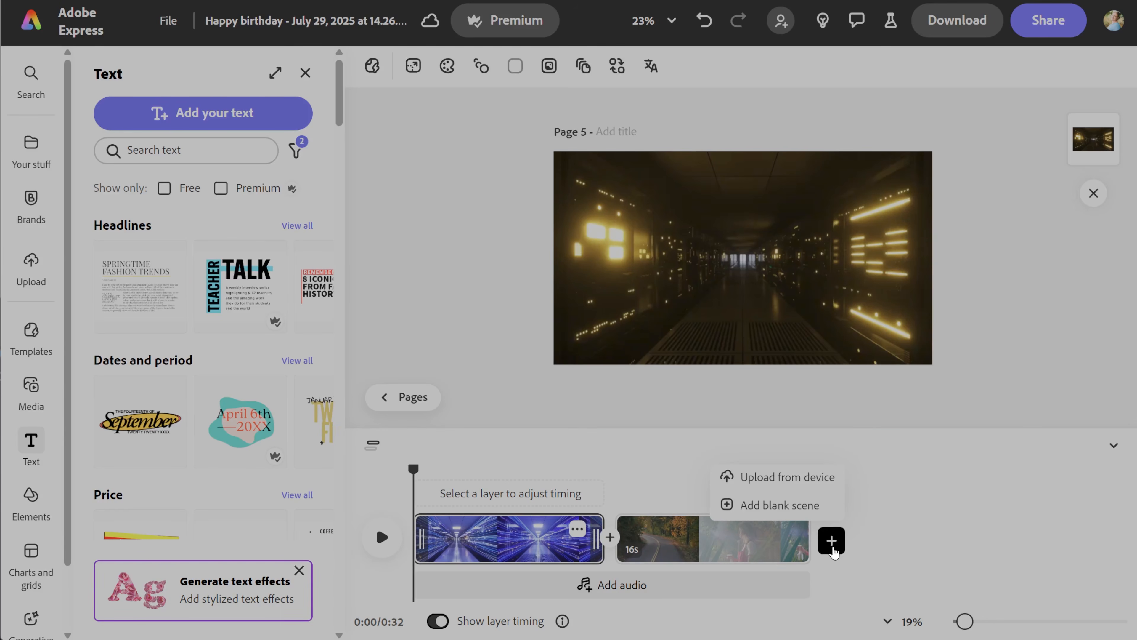
left_click(781, 505)
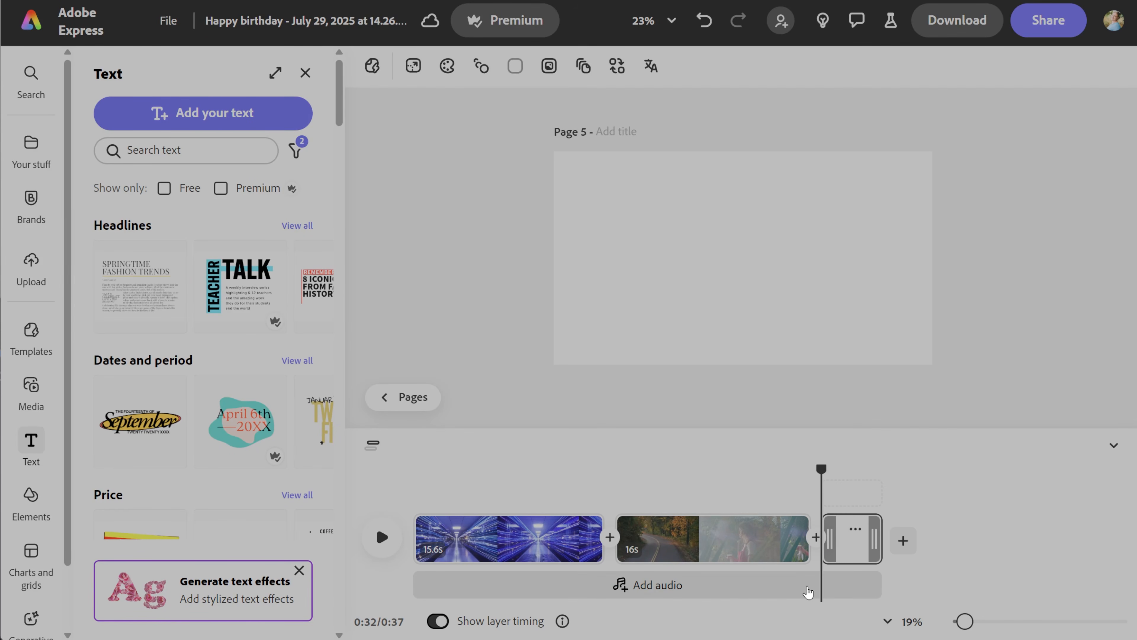
left_click_drag(874, 542, 973, 543)
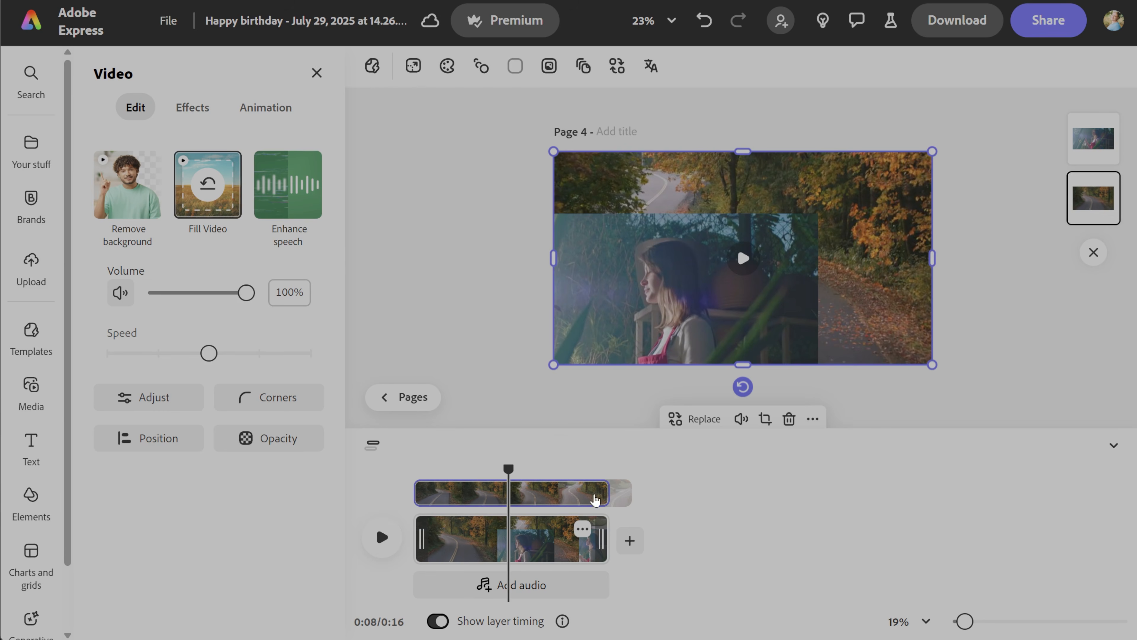
Trim the end of the autumn road video layer to about 8 seconds on page 4's timeline and preview the playback.
left_click_drag(602, 495, 500, 494)
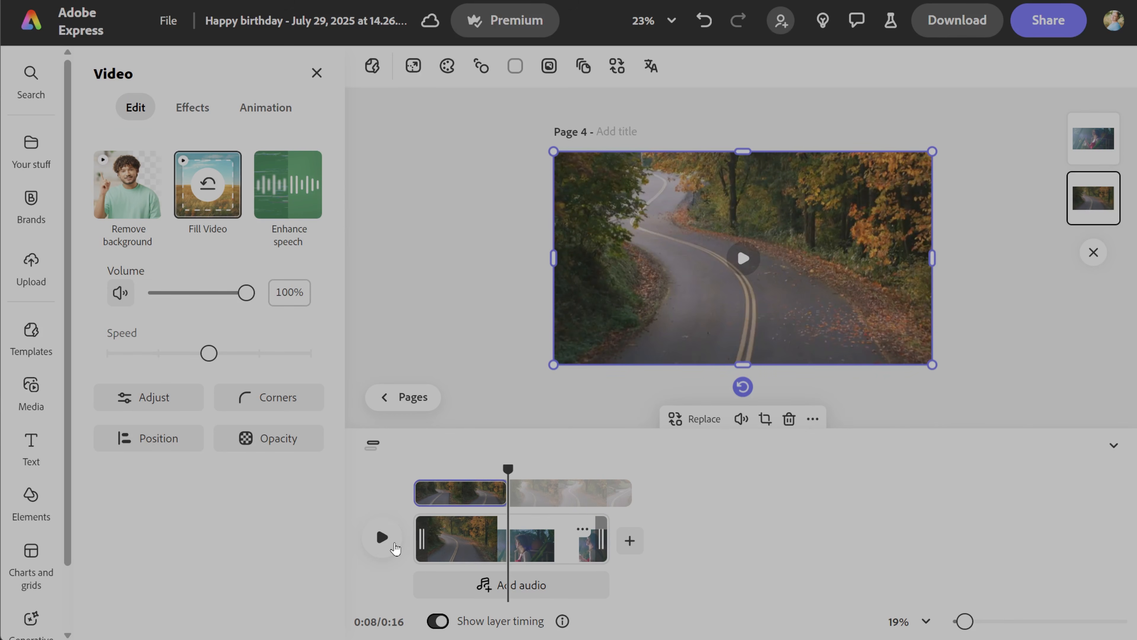
left_click(382, 537)
left_click(422, 470)
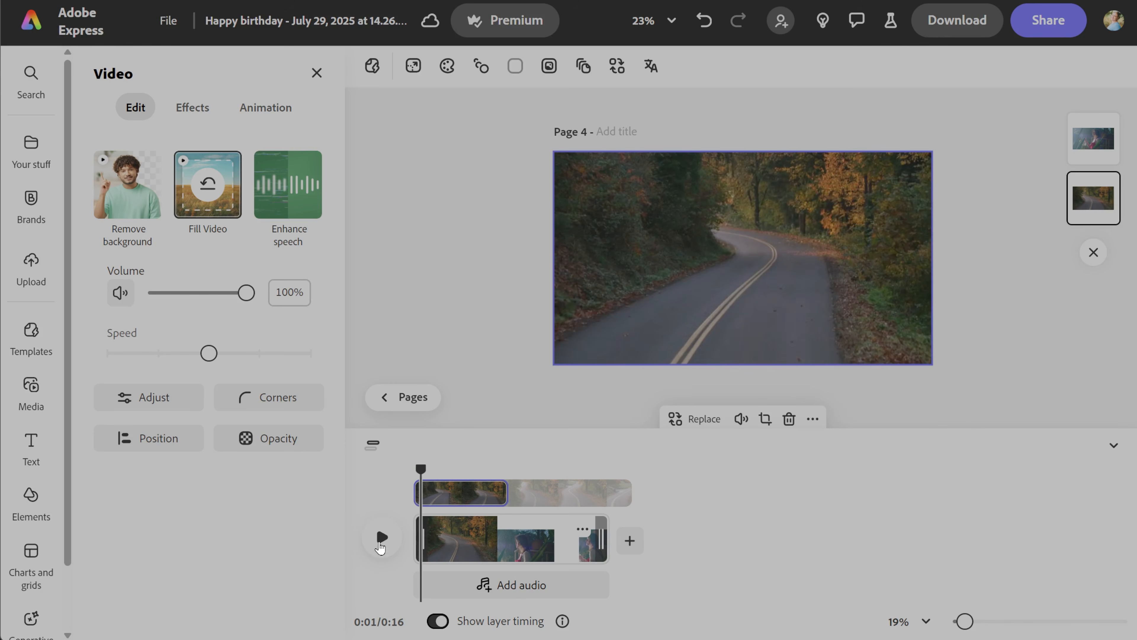
left_click(378, 552)
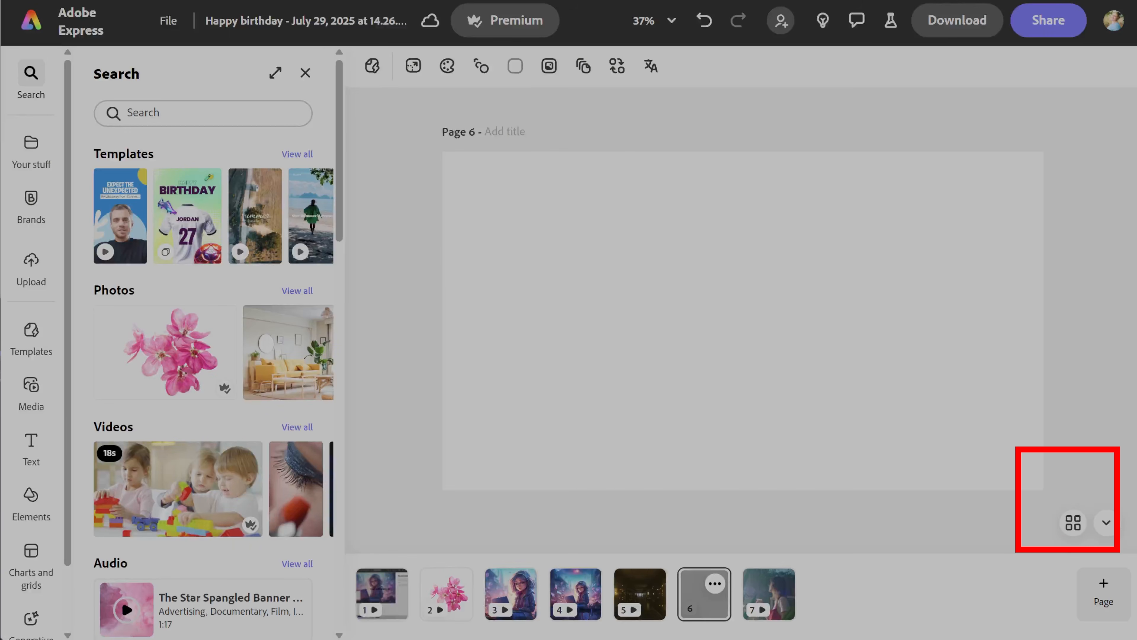
Browse all pages in grid view and open page 4, the girl with the laptop, from there.
left_click(1074, 522)
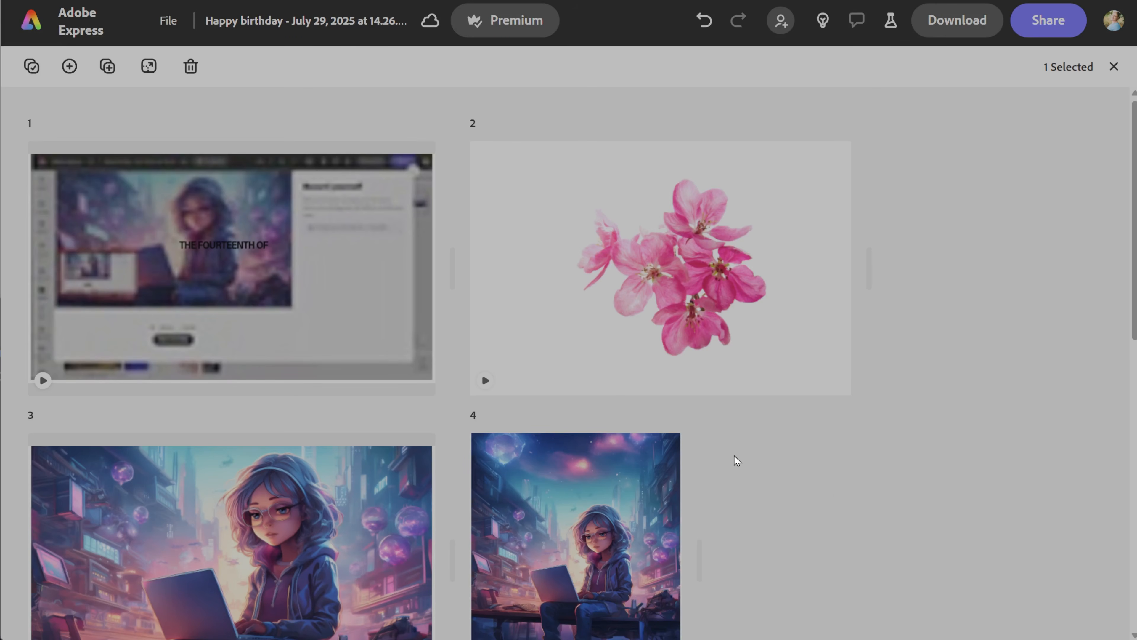
scroll(772, 445, "down", 5)
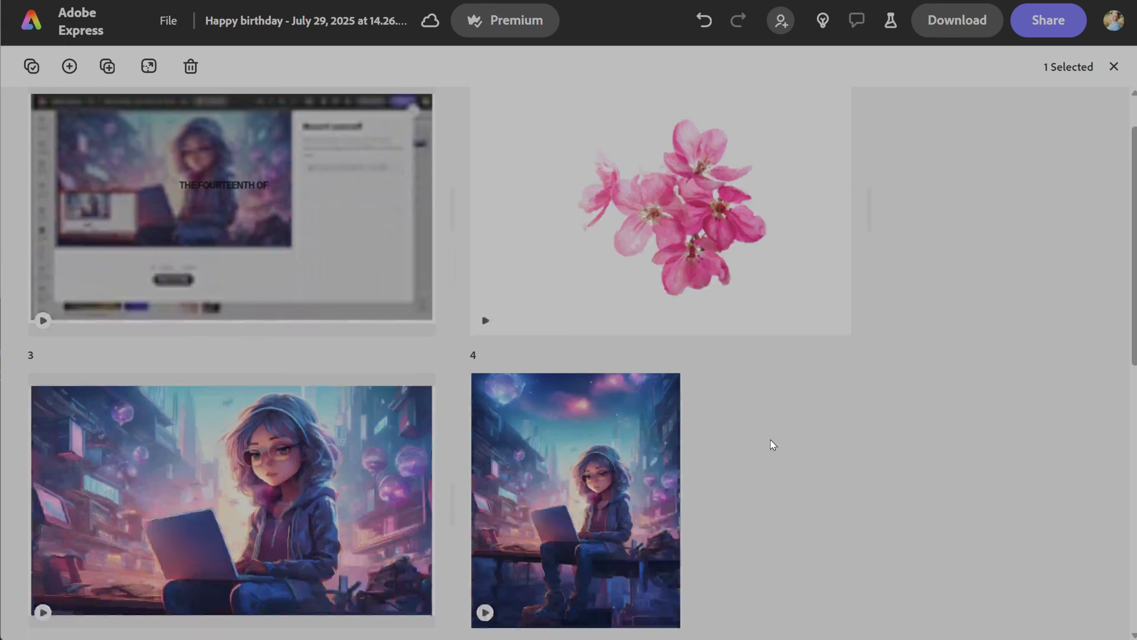
scroll(772, 445, "down", 7)
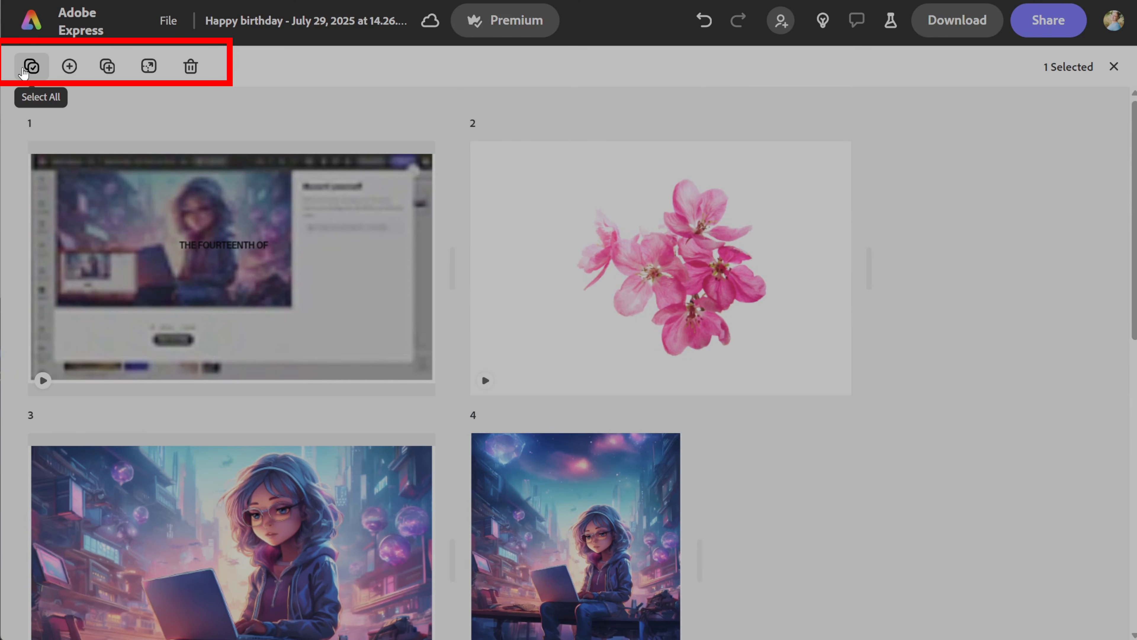
double_click(583, 524)
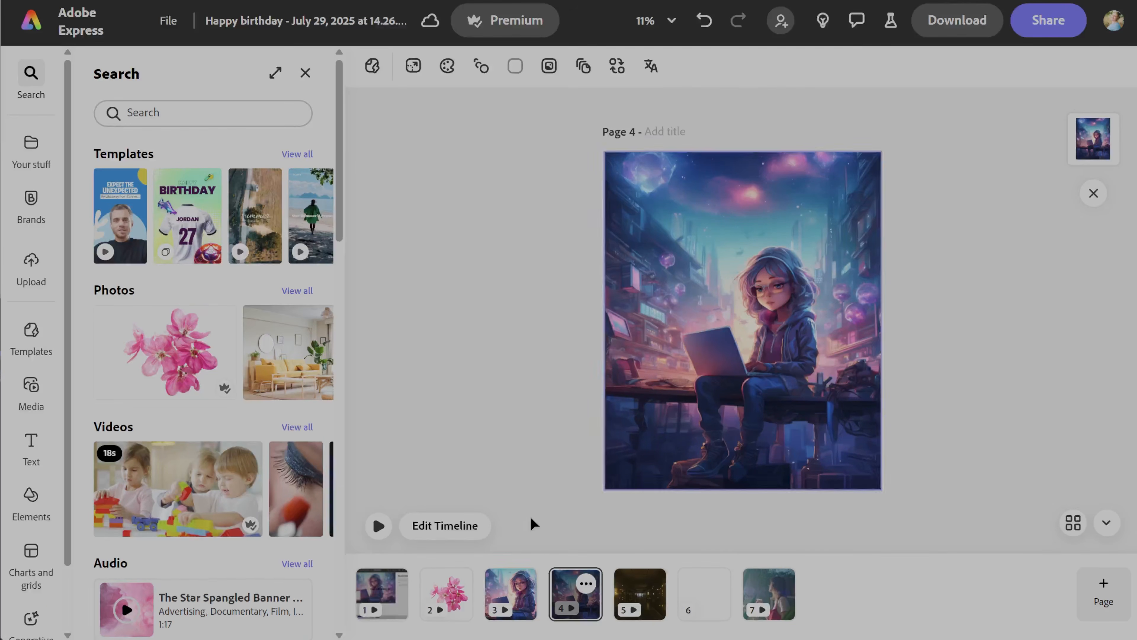
Switch page 4 between its timeline and the page thumbnails, then collapse the reopened timeline.
left_click(441, 526)
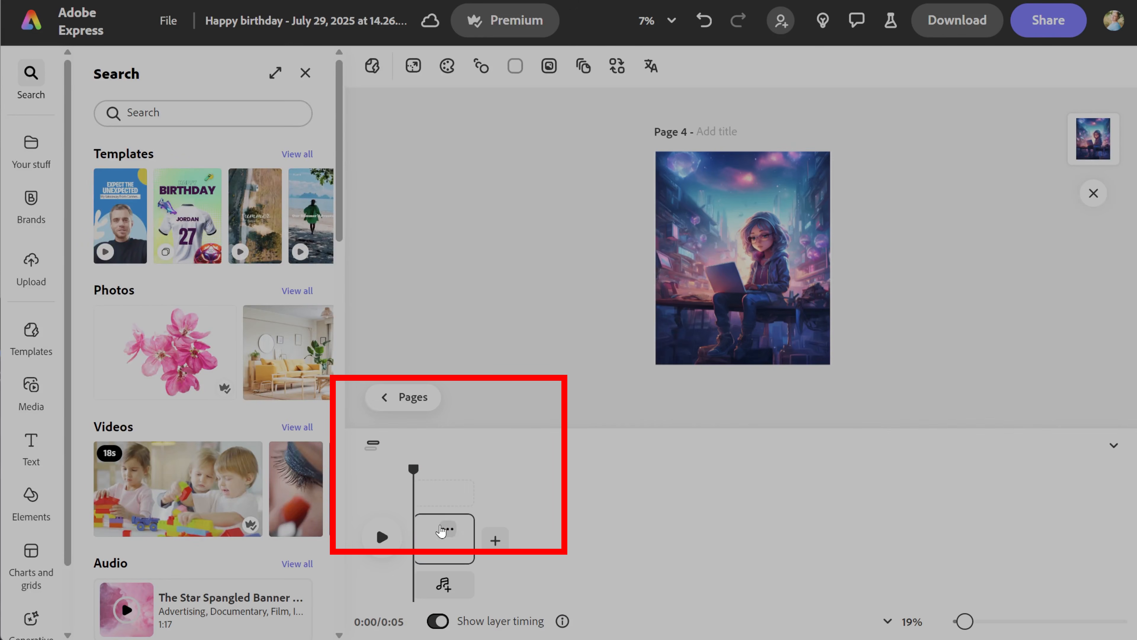
left_click(414, 398)
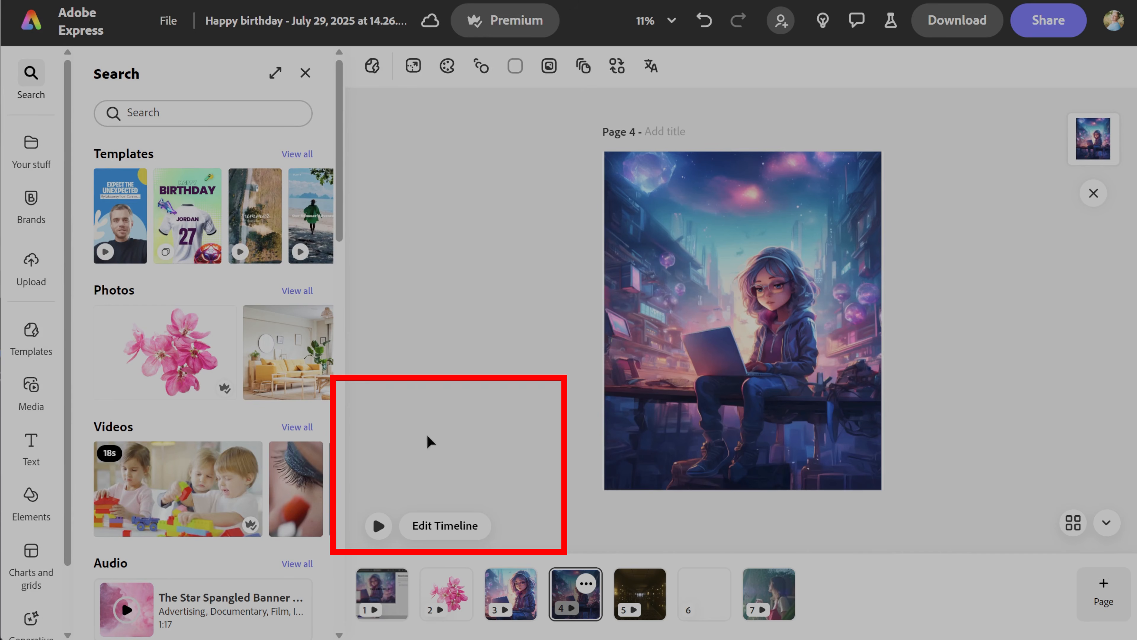
left_click(447, 536)
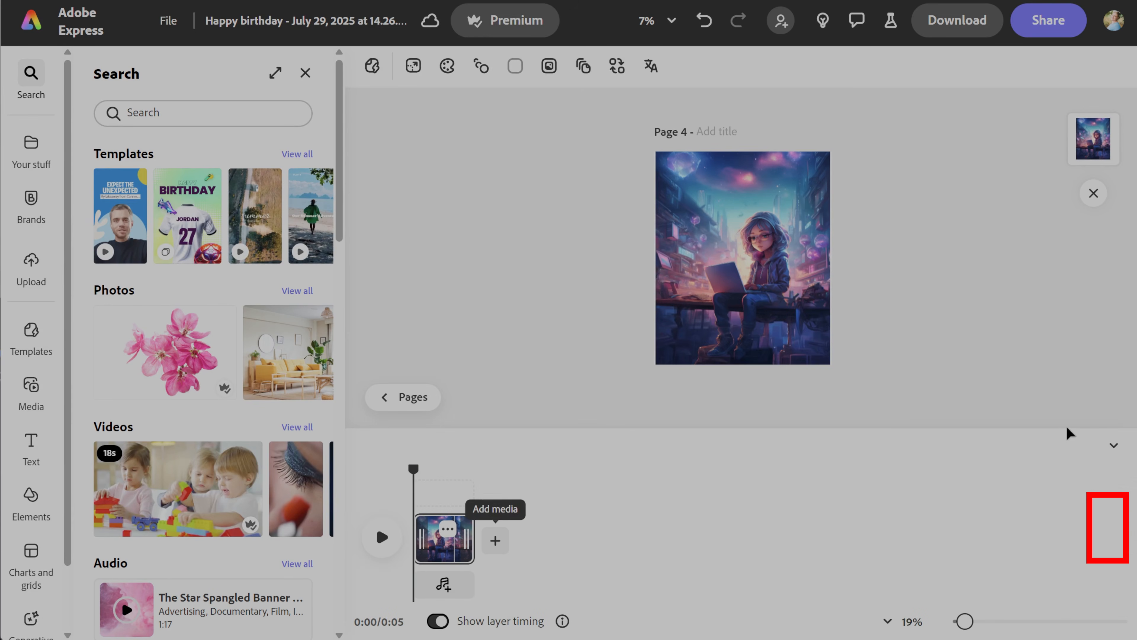
left_click(1112, 445)
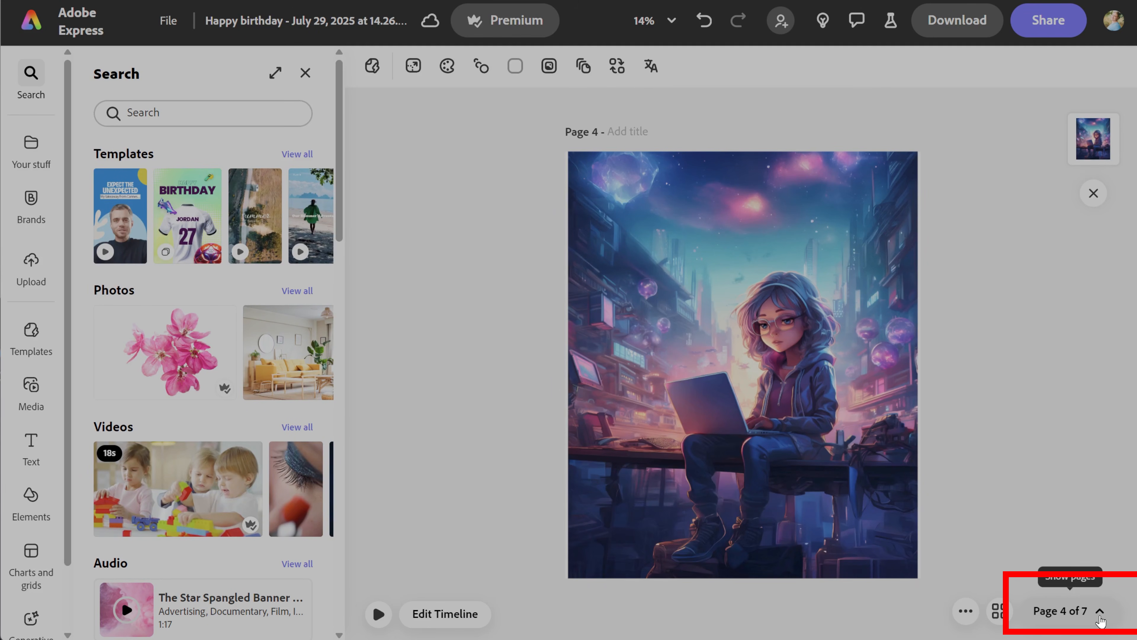
Show and hide the page thumbnails, view page 4's page options, and open and collapse its timeline.
left_click(1099, 614)
left_click(1108, 521)
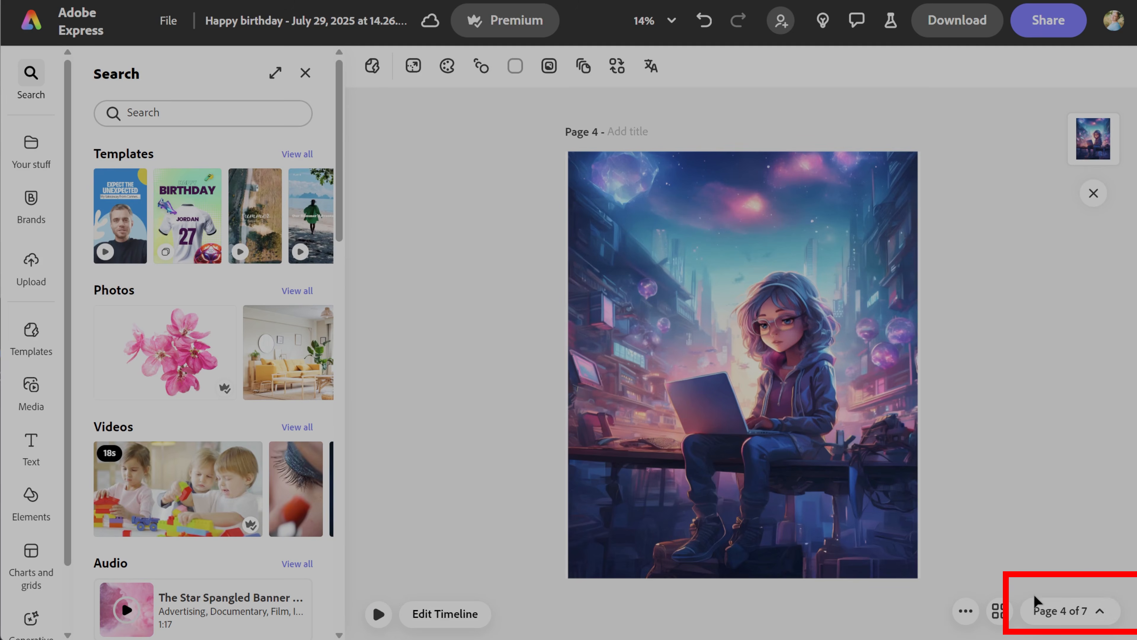
left_click(966, 612)
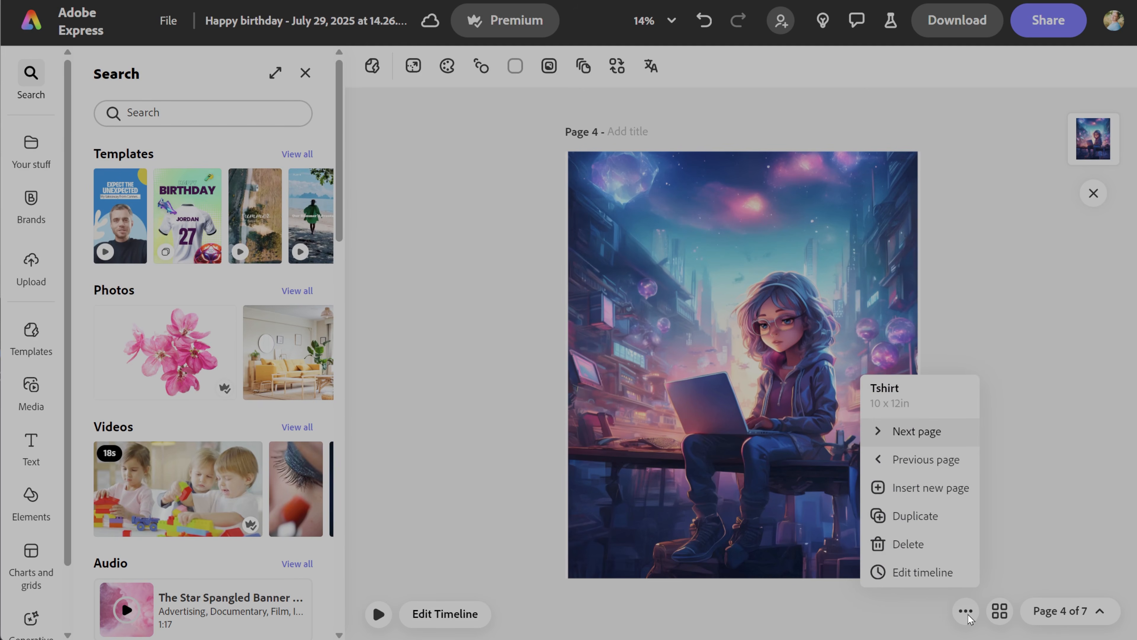
left_click(421, 612)
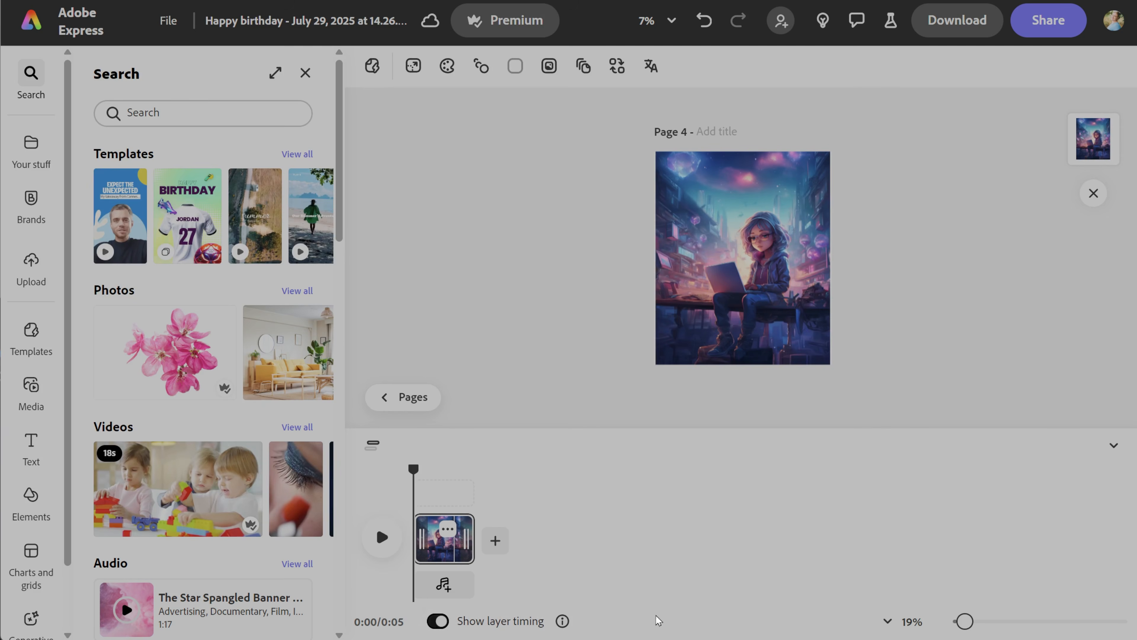
left_click(1113, 448)
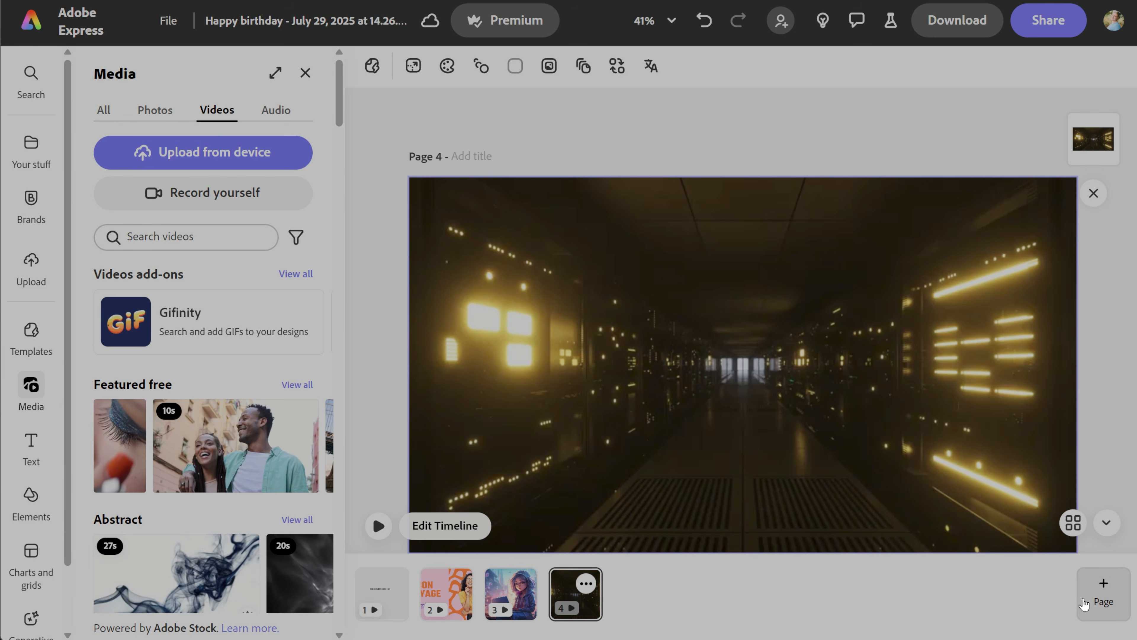
Add a new page and duplicate page 4 with the dark corridor video.
left_click(1104, 585)
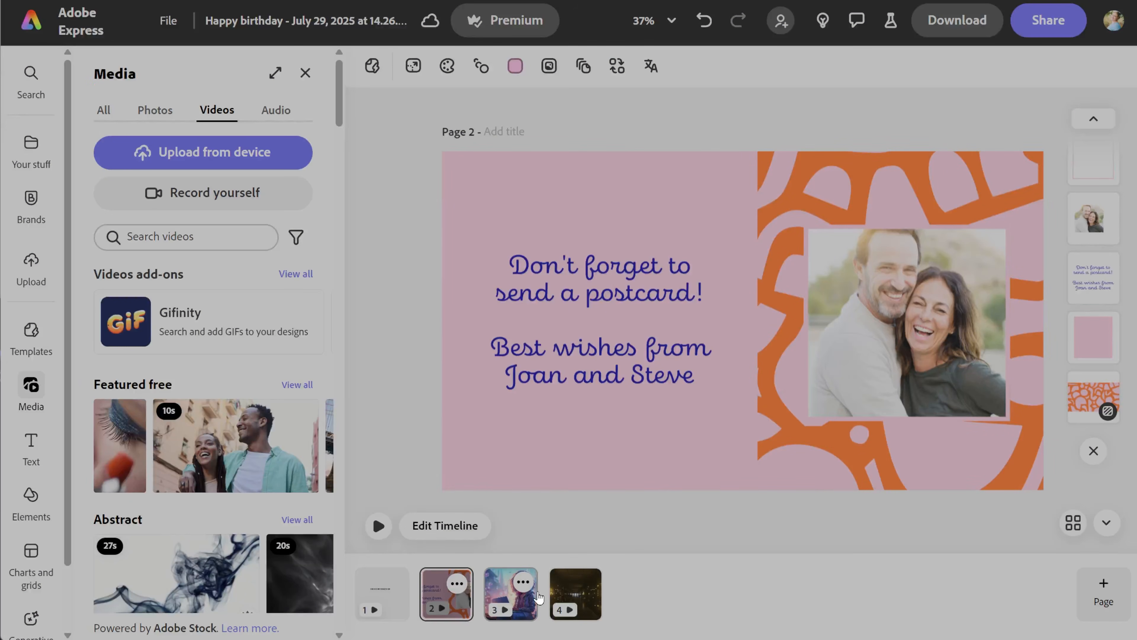
left_click(576, 591)
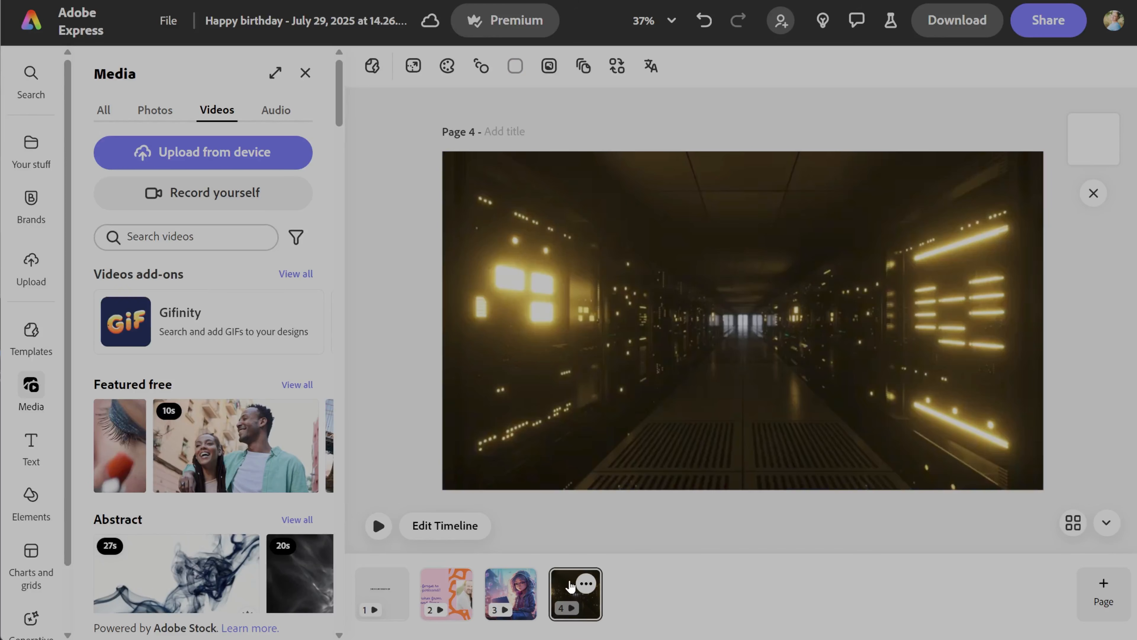
left_click(580, 585)
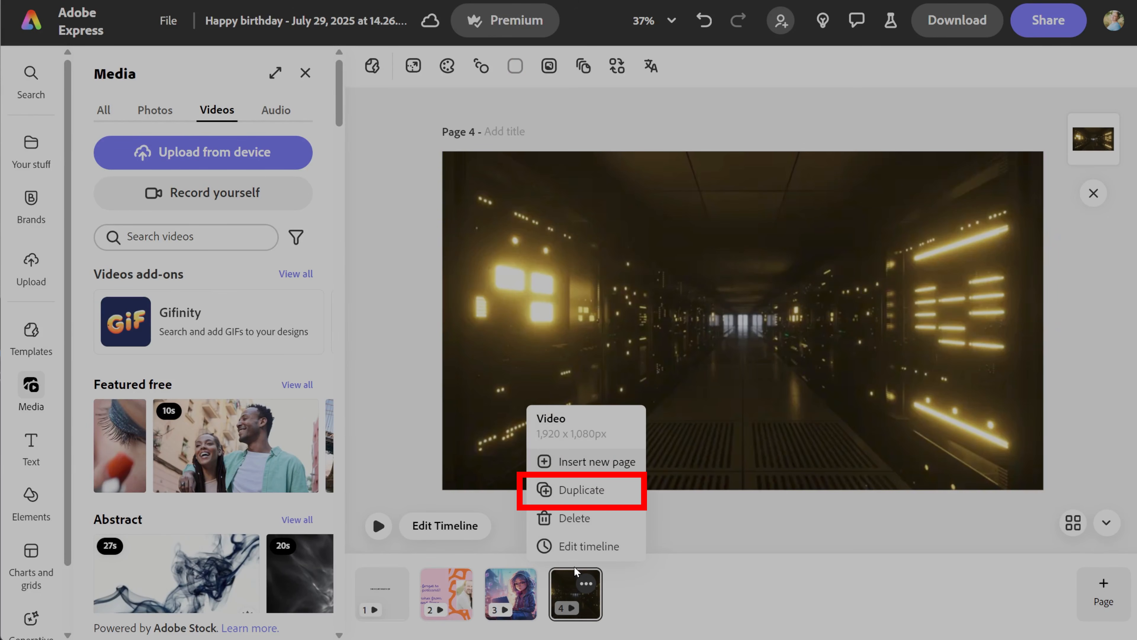
left_click(546, 490)
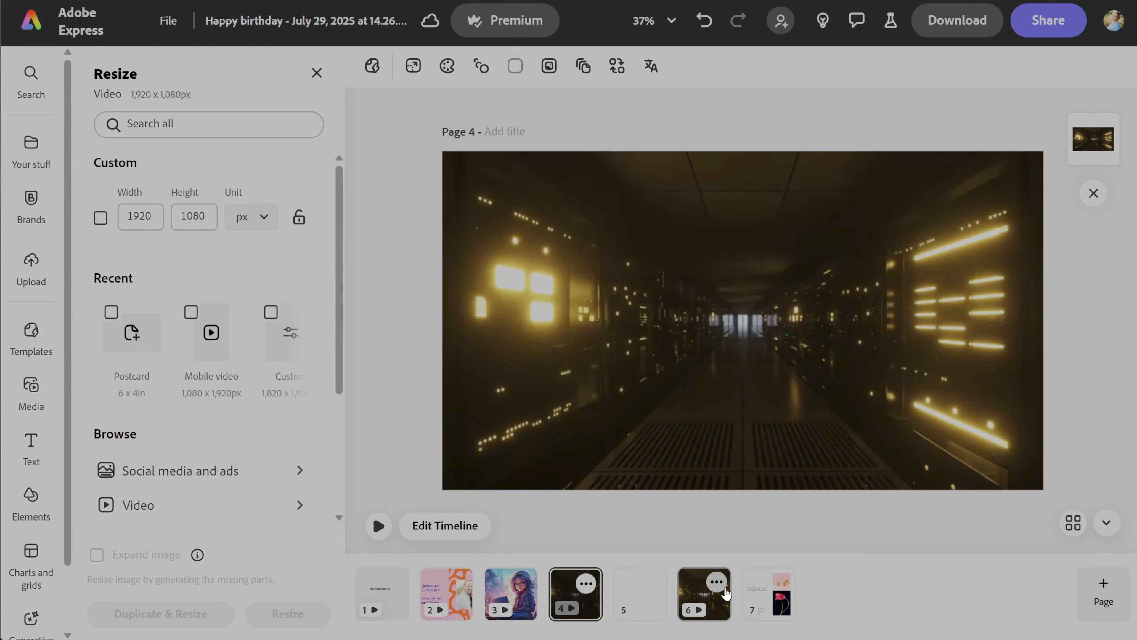
Resize page 6 with the dark corridor video to the Mobile video format, 1,080 x 1,920px.
left_click(696, 592)
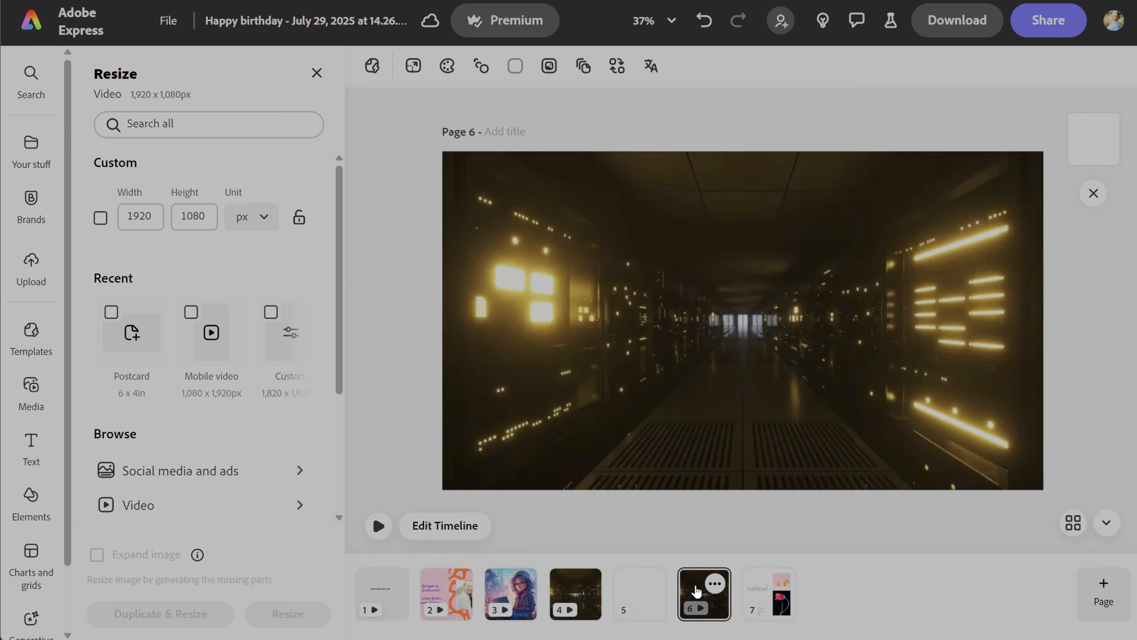
left_click(742, 370)
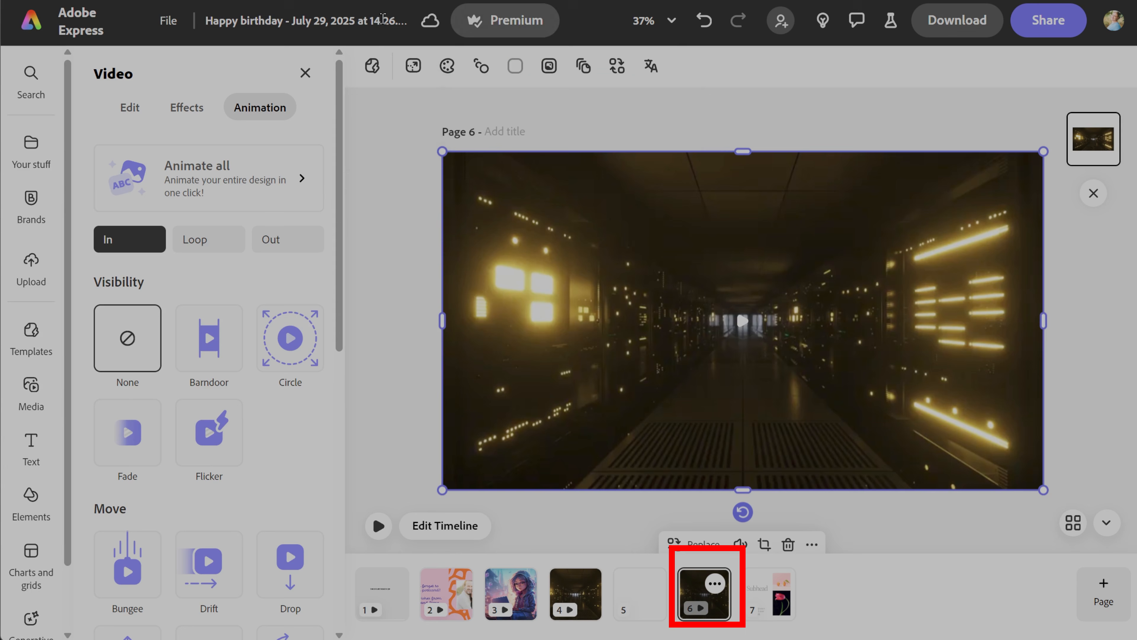
left_click(412, 66)
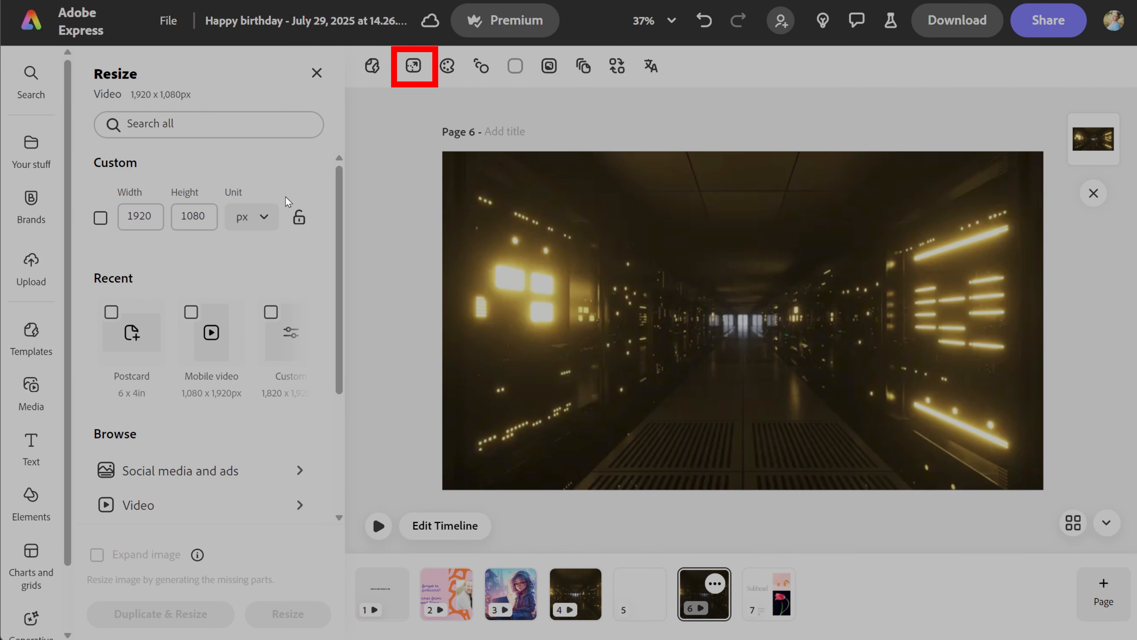
left_click(219, 345)
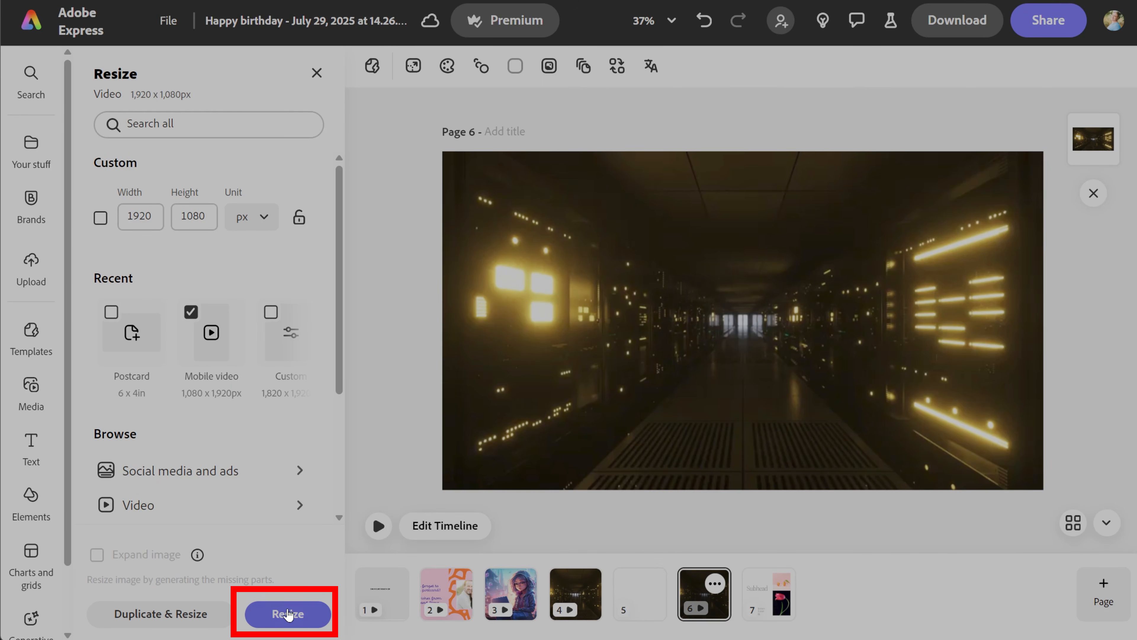
left_click(288, 614)
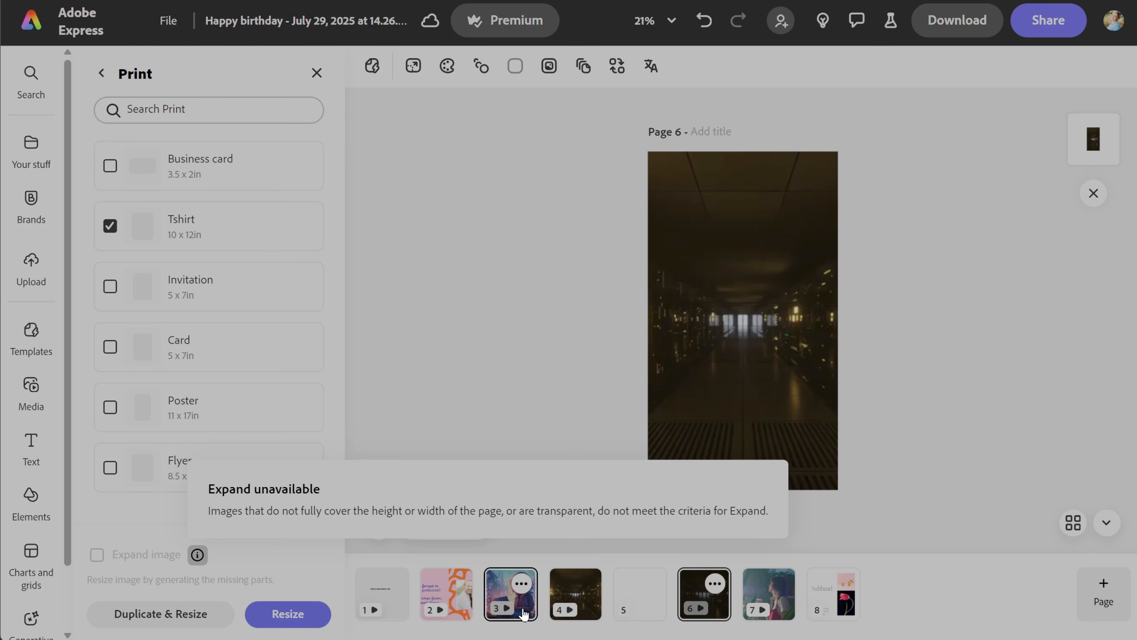
Make a resized duplicate of page 3 in the Tshirt format, 10 x 12in, with Expand image enabled.
left_click(524, 615)
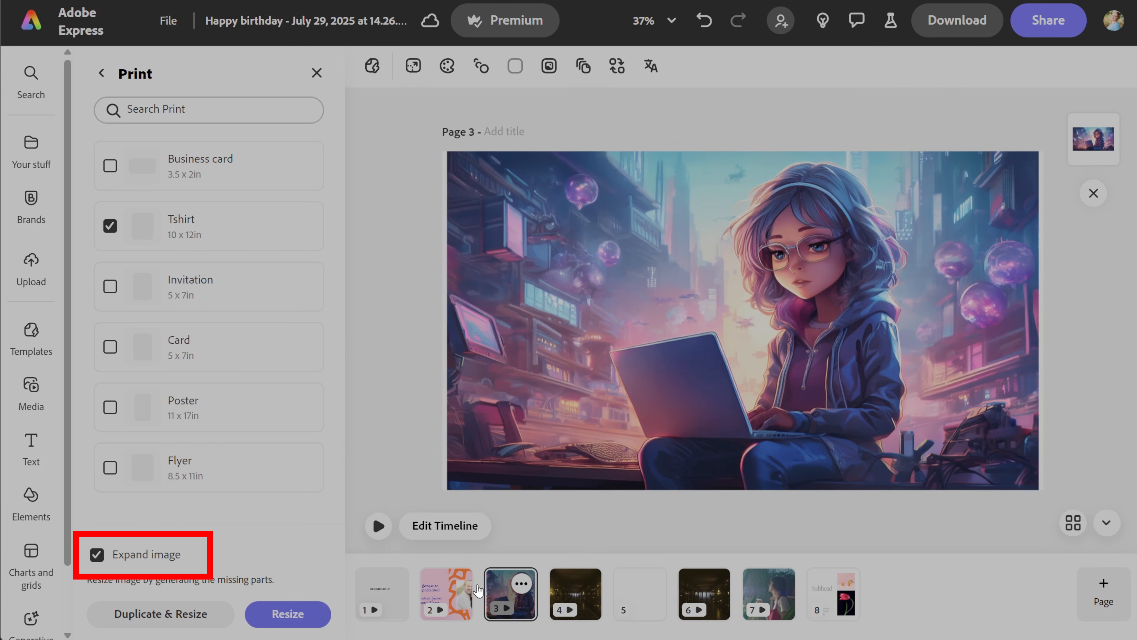
left_click(96, 556)
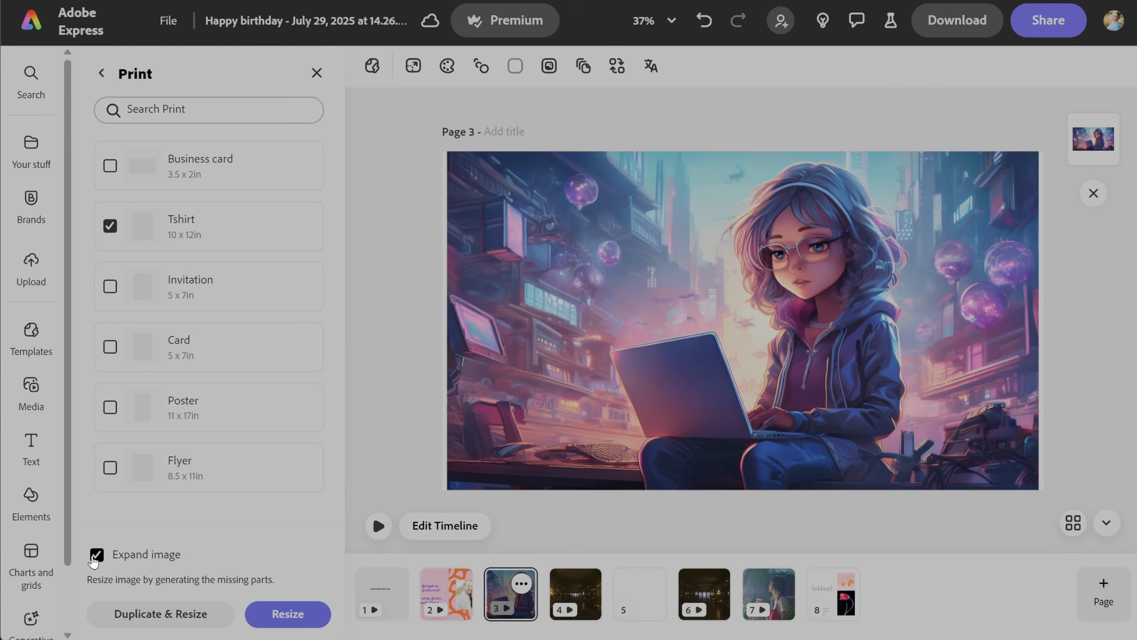
left_click(95, 556)
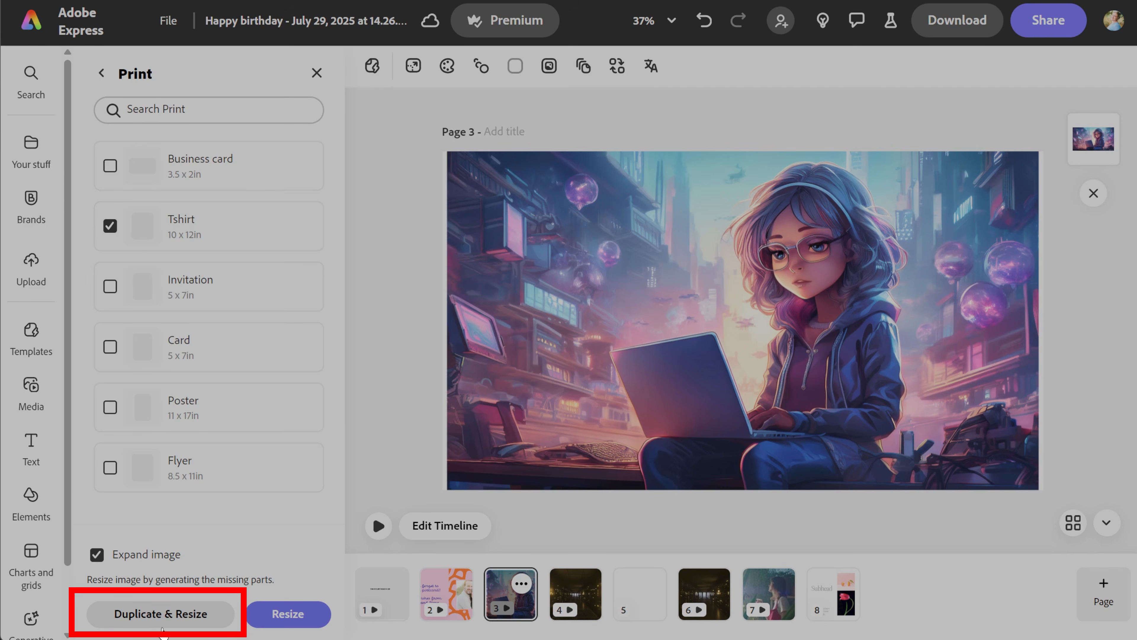
left_click(173, 621)
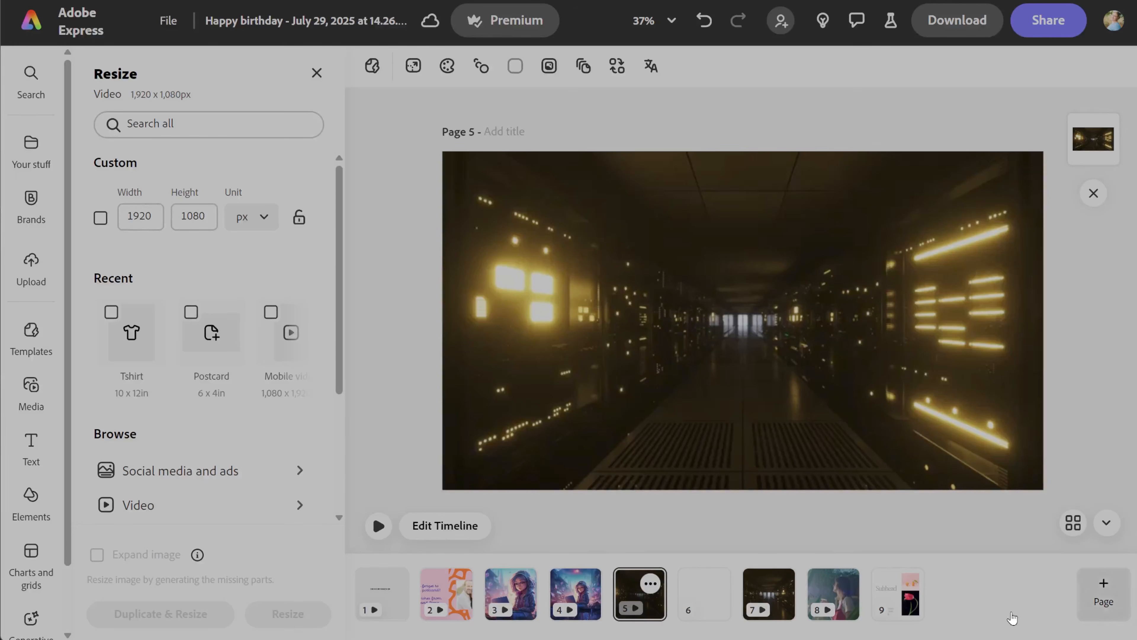
Duplicate page 5 and add the "April 6th —20XX" date text design to the duplicate.
left_click(650, 587)
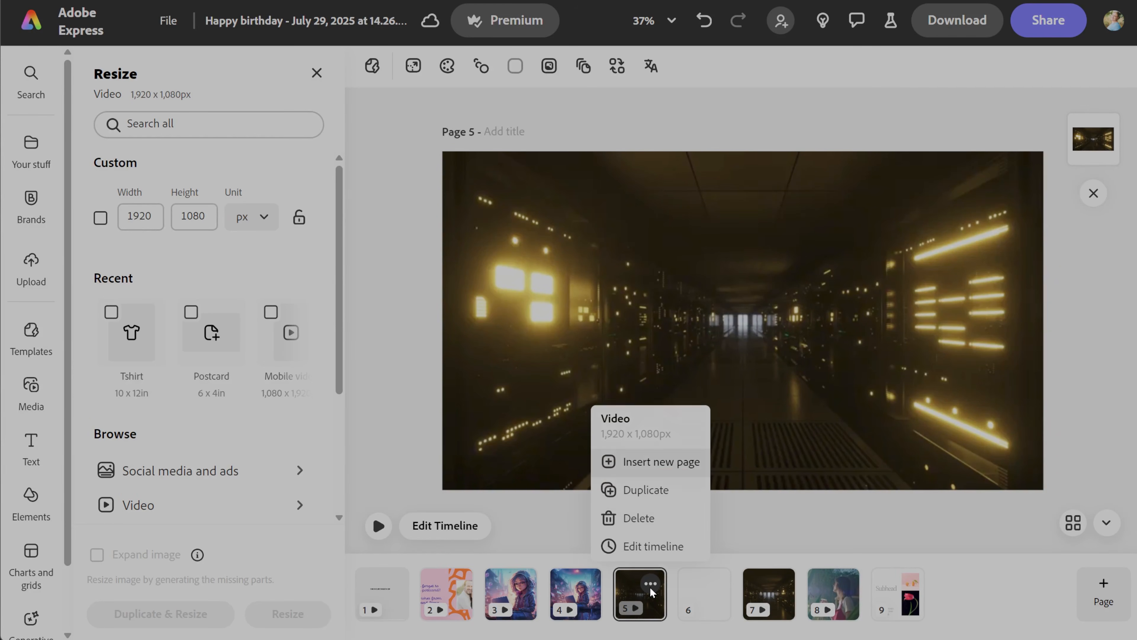
left_click(668, 496)
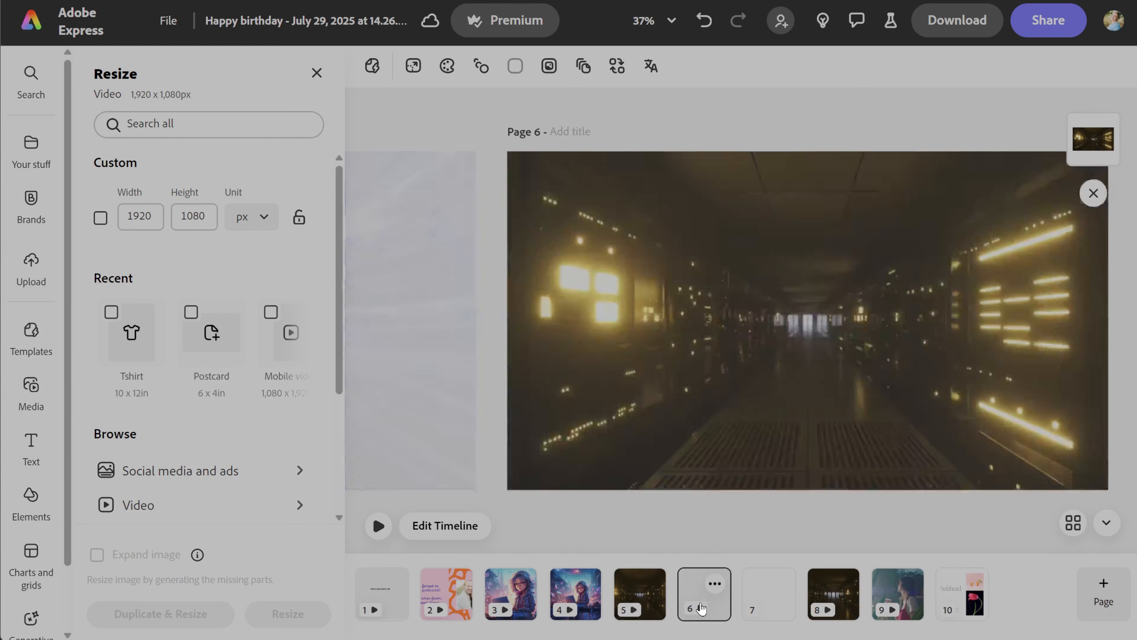
left_click(32, 445)
left_click(224, 414)
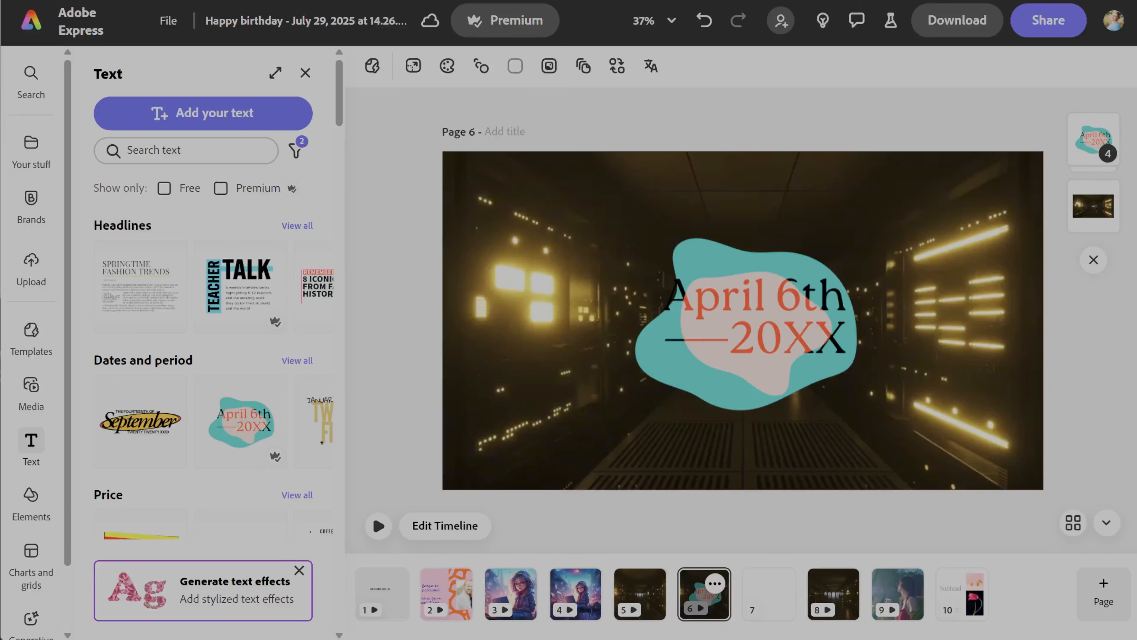
Check the download options with all pages chosen, including the available file formats.
left_click(946, 24)
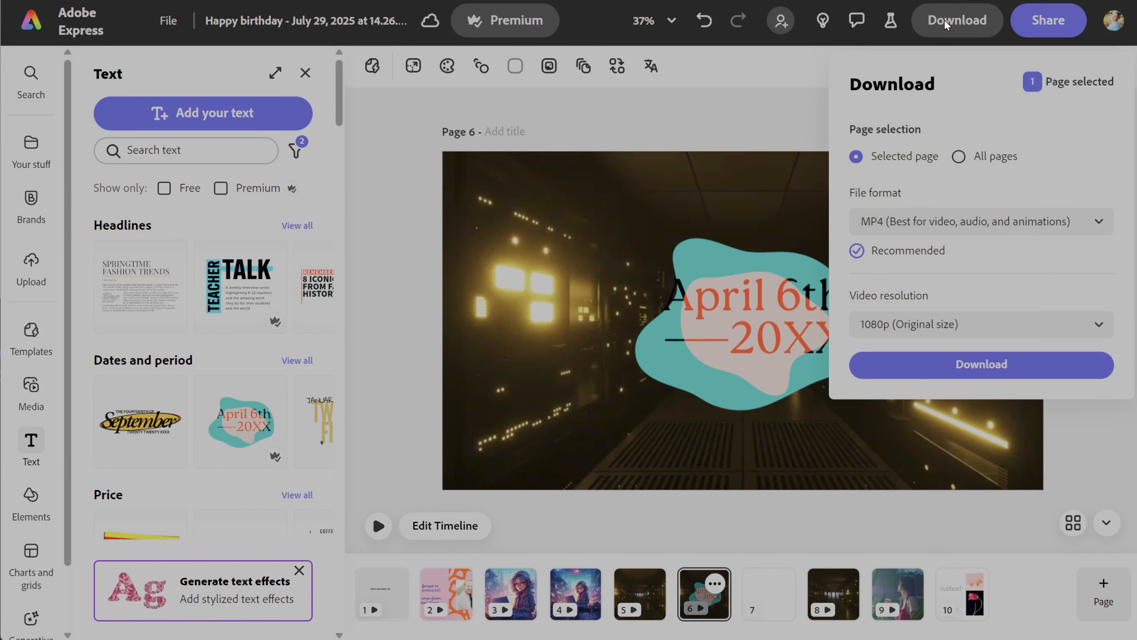
left_click(959, 157)
left_click(922, 223)
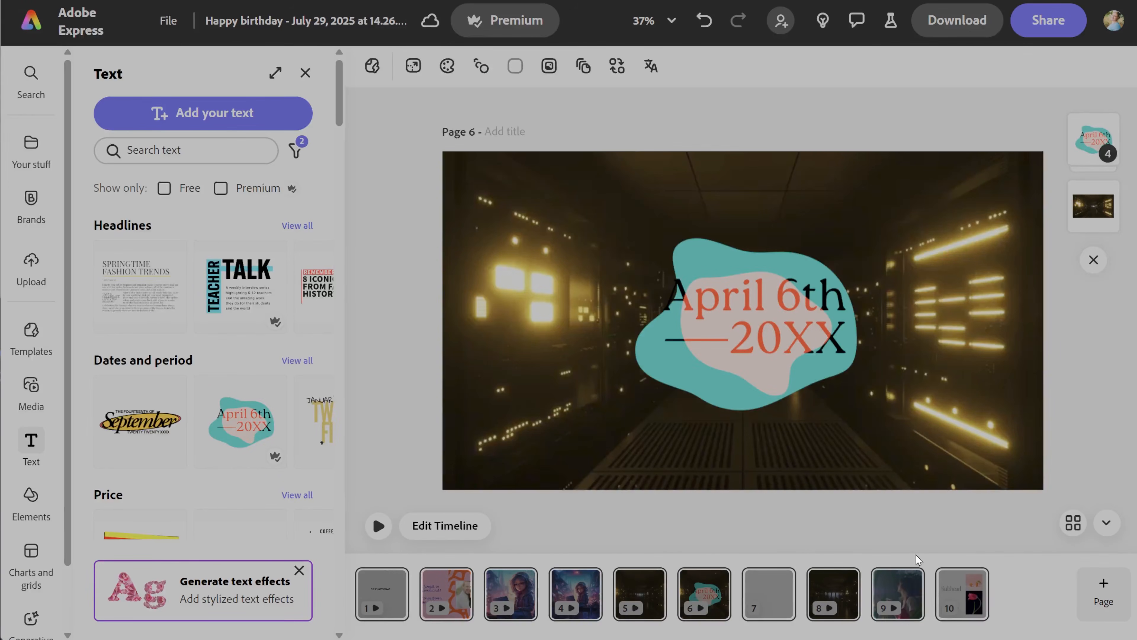
Add a blank scene at the end of page 5's timeline and lengthen it.
left_click(638, 589)
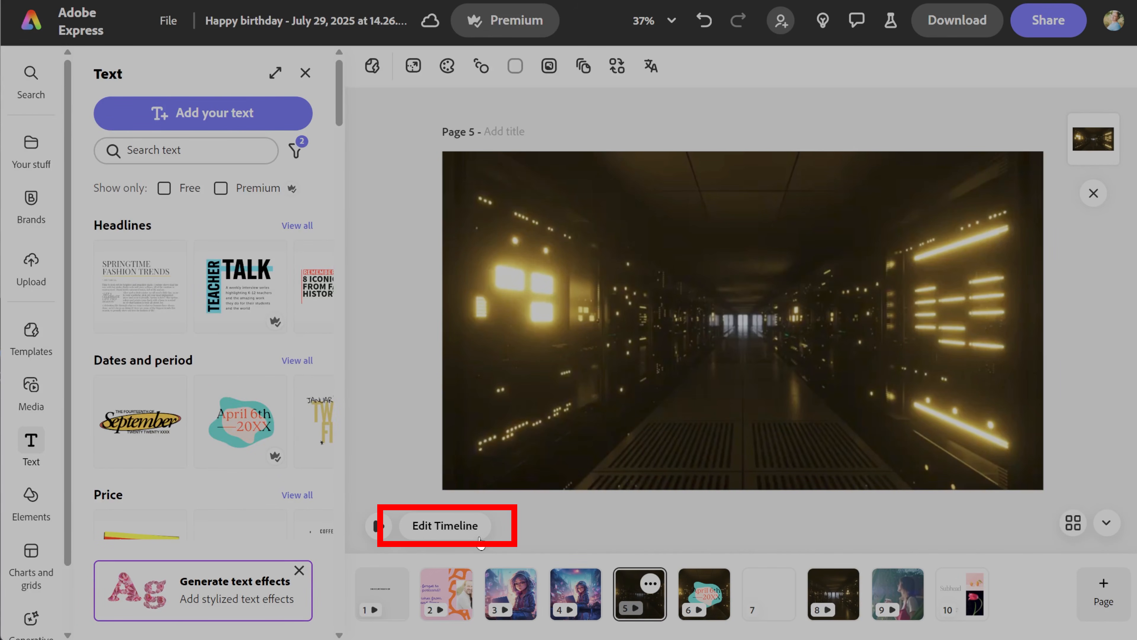
left_click(464, 532)
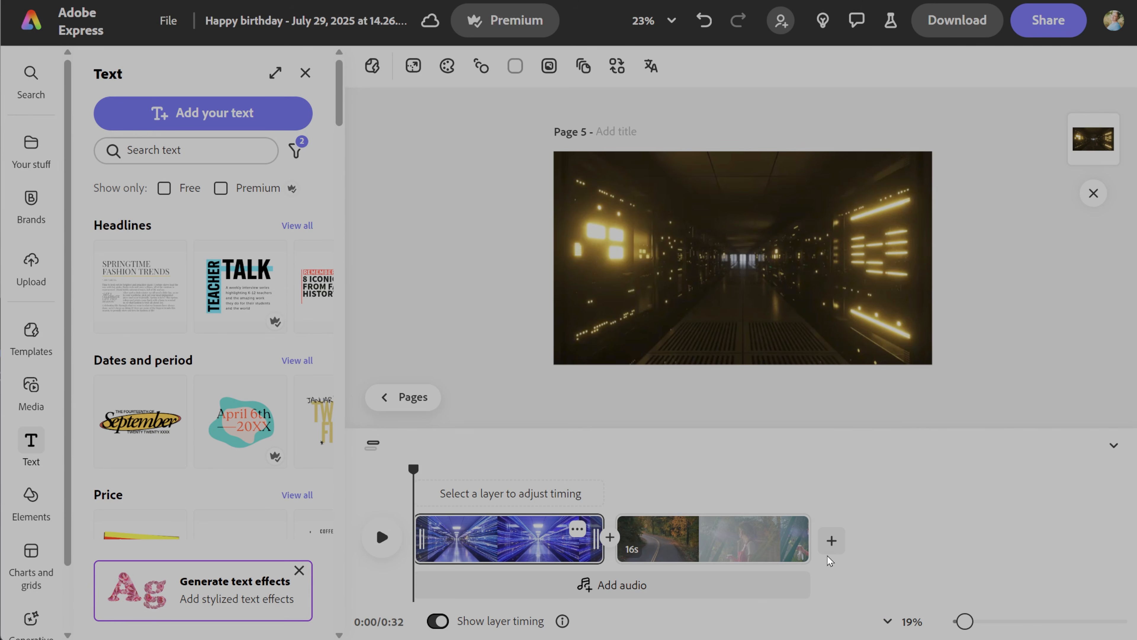
left_click(833, 547)
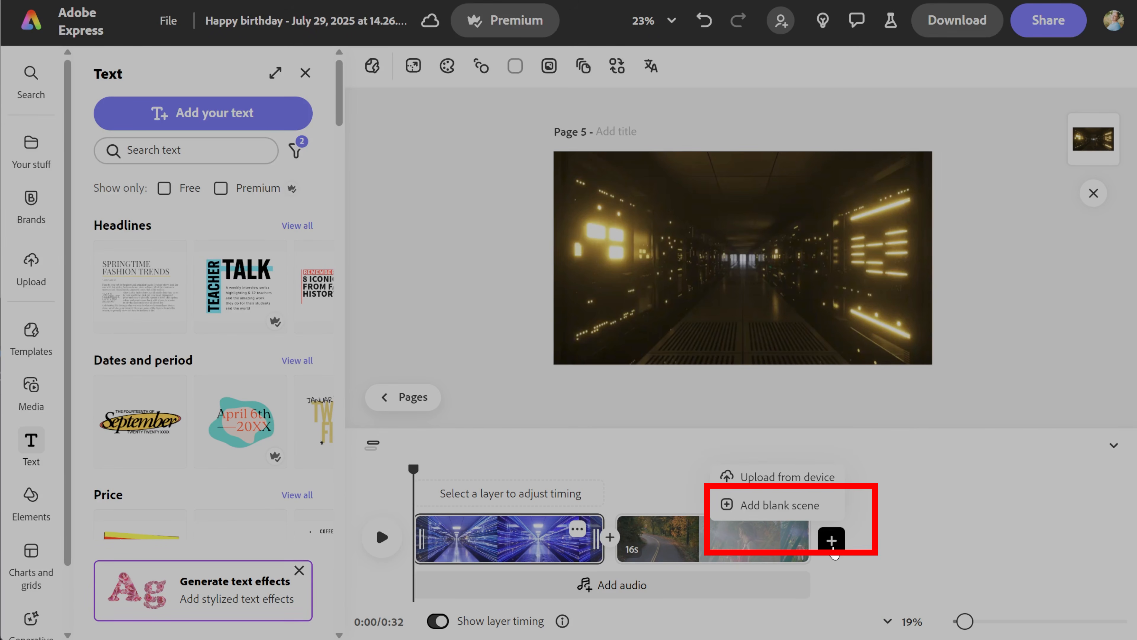
left_click(779, 505)
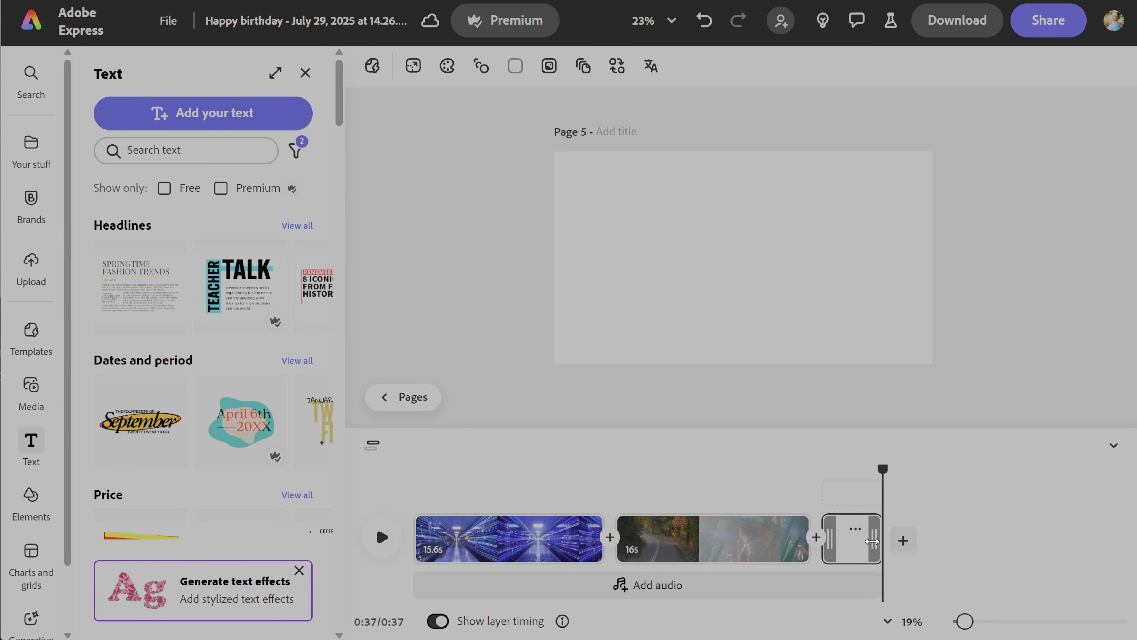
left_click_drag(877, 542, 960, 543)
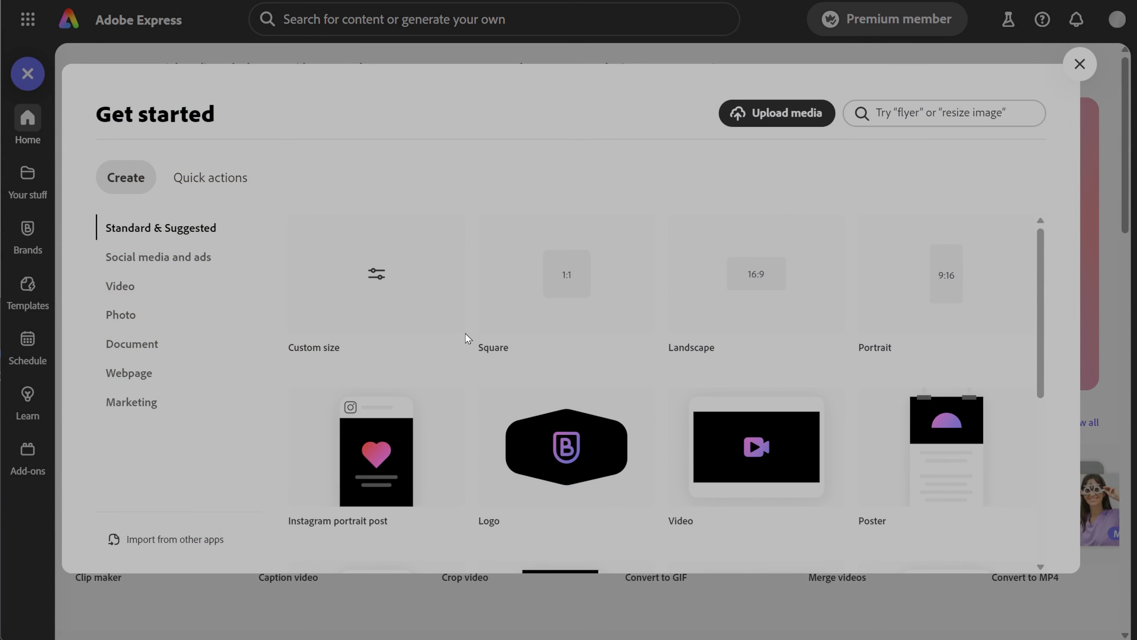
Create a new Square design and add the featured free photo of the woman in the yellow sweater.
left_click(558, 285)
left_click(154, 110)
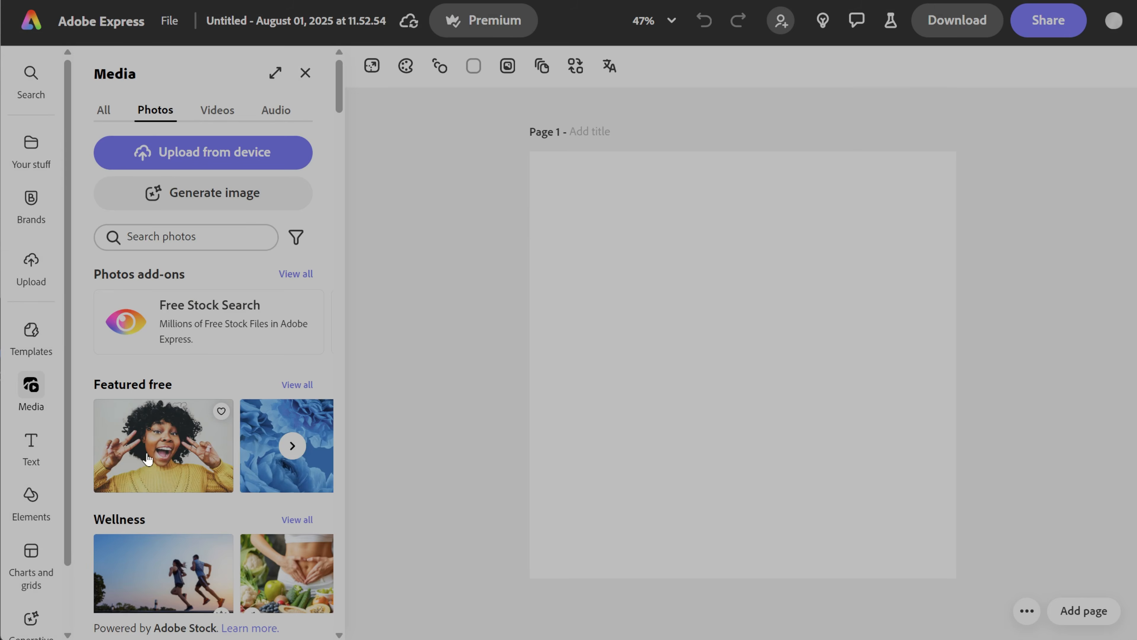
left_click(163, 445)
Shrink the dark smoke video into the photo's upper-left corner, and collapse and reopen the timeline.
left_click(862, 403)
left_click_drag(902, 471, 744, 350)
left_click_drag(917, 442, 999, 551)
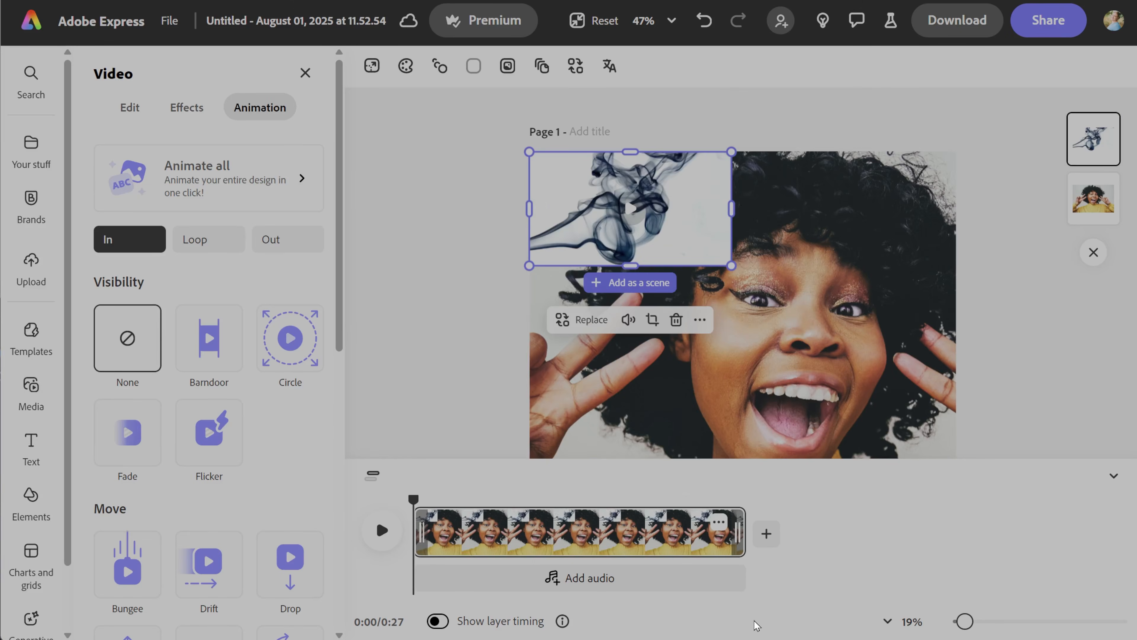
left_click(1114, 475)
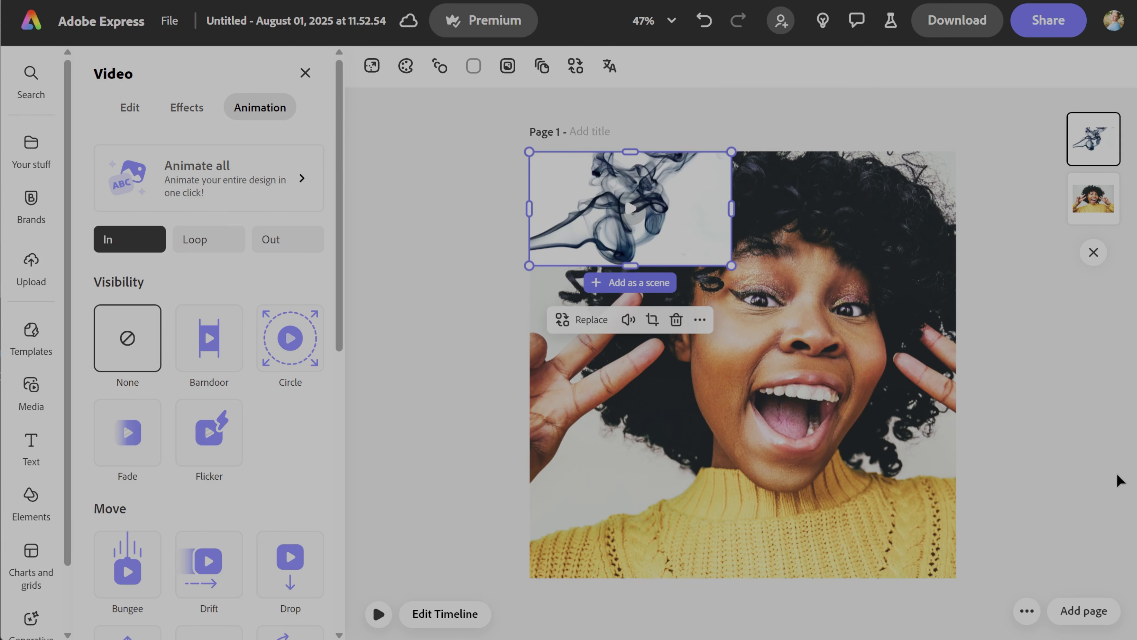
left_click(438, 618)
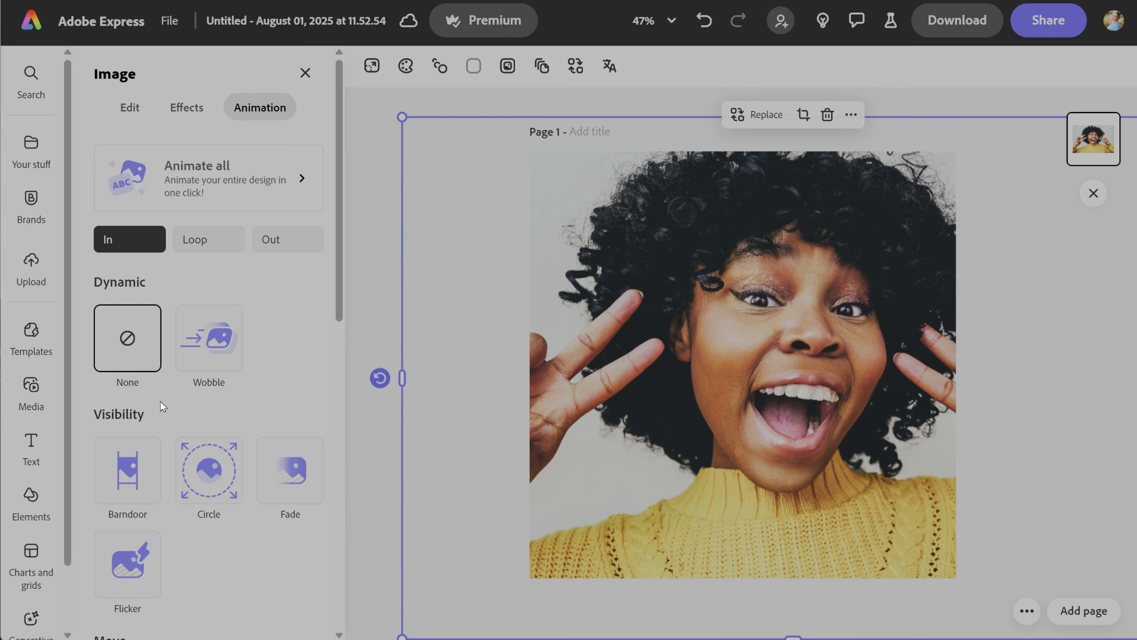
Try the Barndoor In animation on the photo and reset the animation to None.
left_click(133, 486)
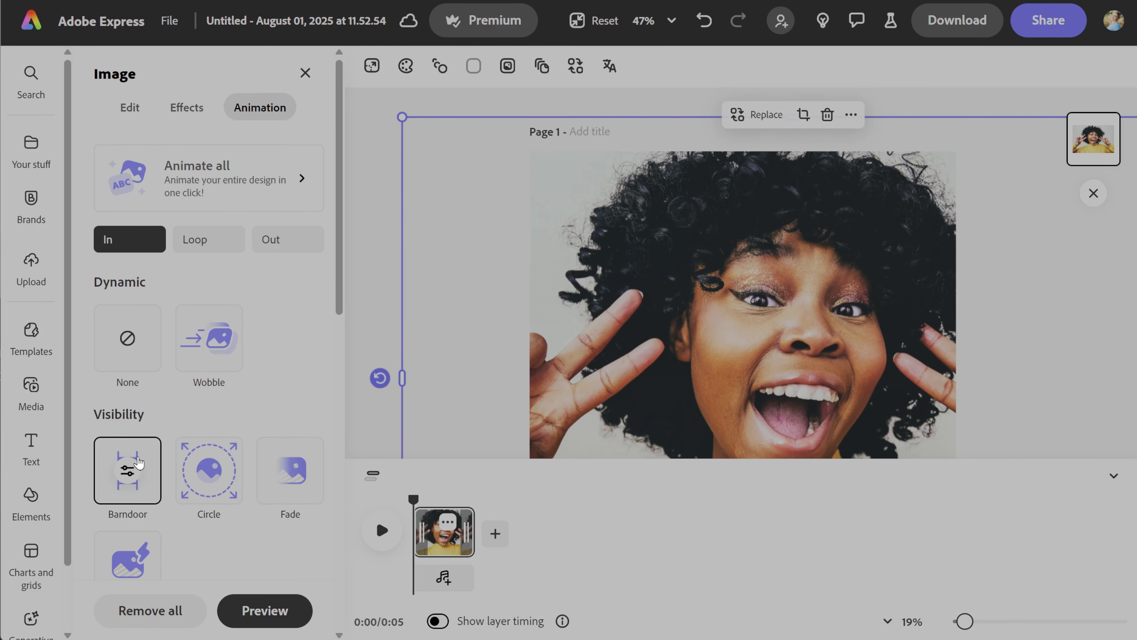
left_click(151, 372)
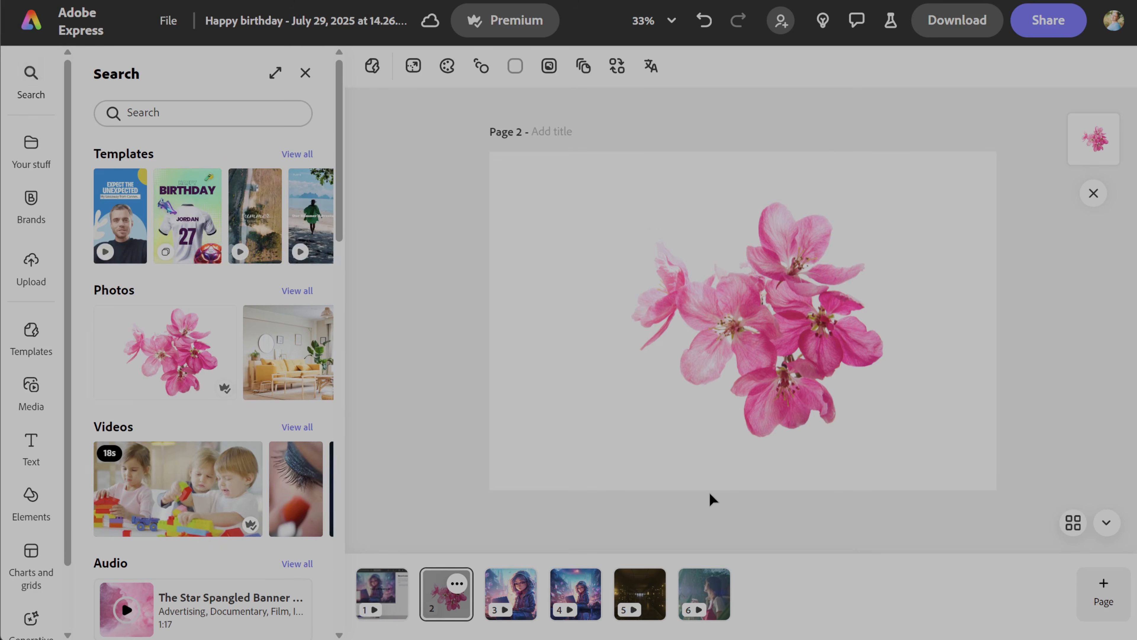
Try the Wobble animation on page 2's pink flower image in the Happy birthday project and reset it to None.
left_click(758, 371)
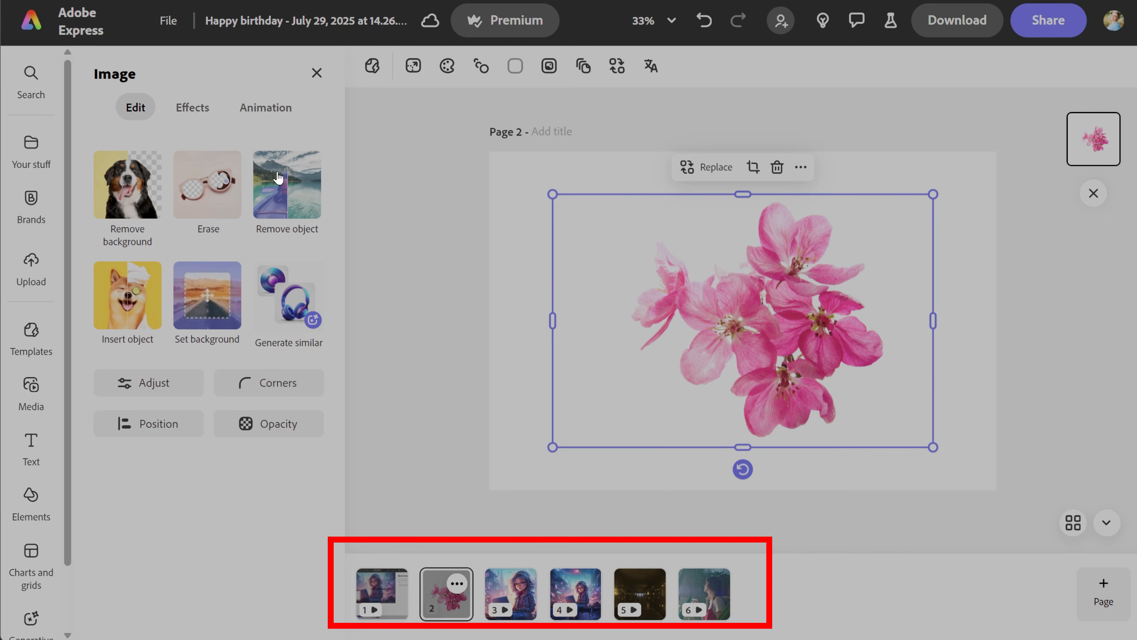
left_click(266, 107)
left_click(184, 357)
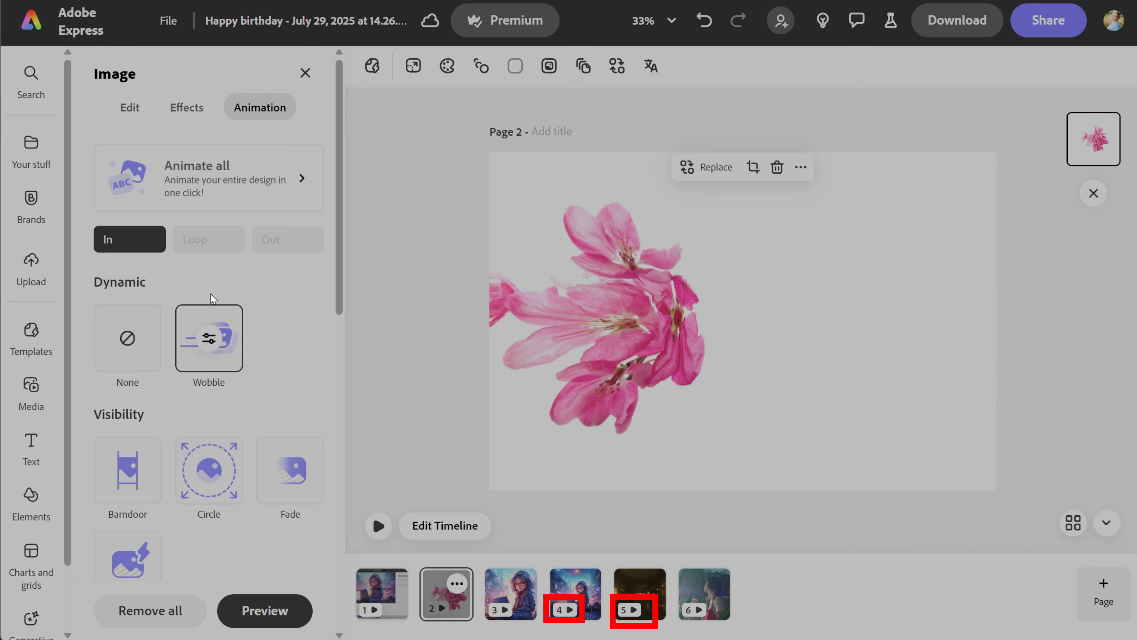
left_click(112, 363)
left_click(557, 446)
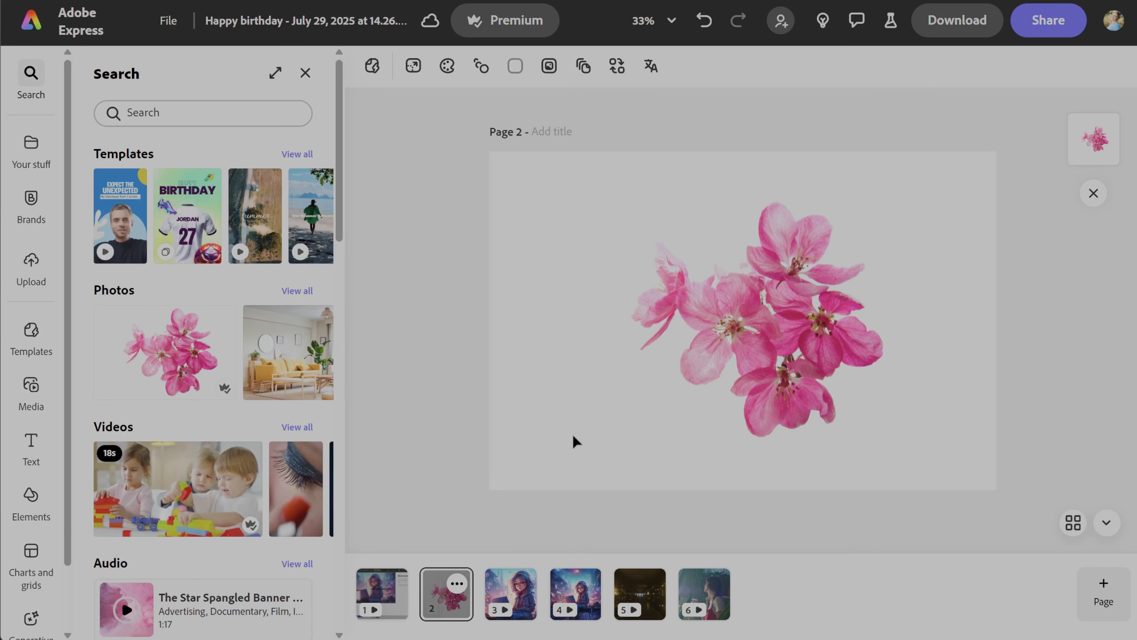
Switch the timeline of the page with the dark corridor and autumn road videos to Scene view.
left_click(650, 583)
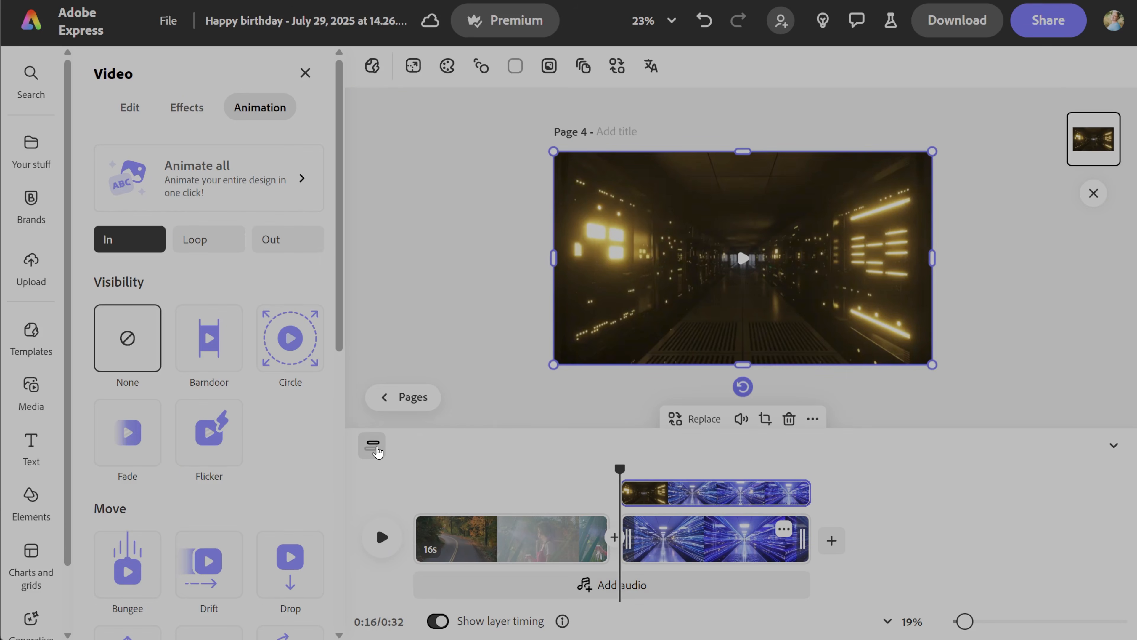
left_click(376, 448)
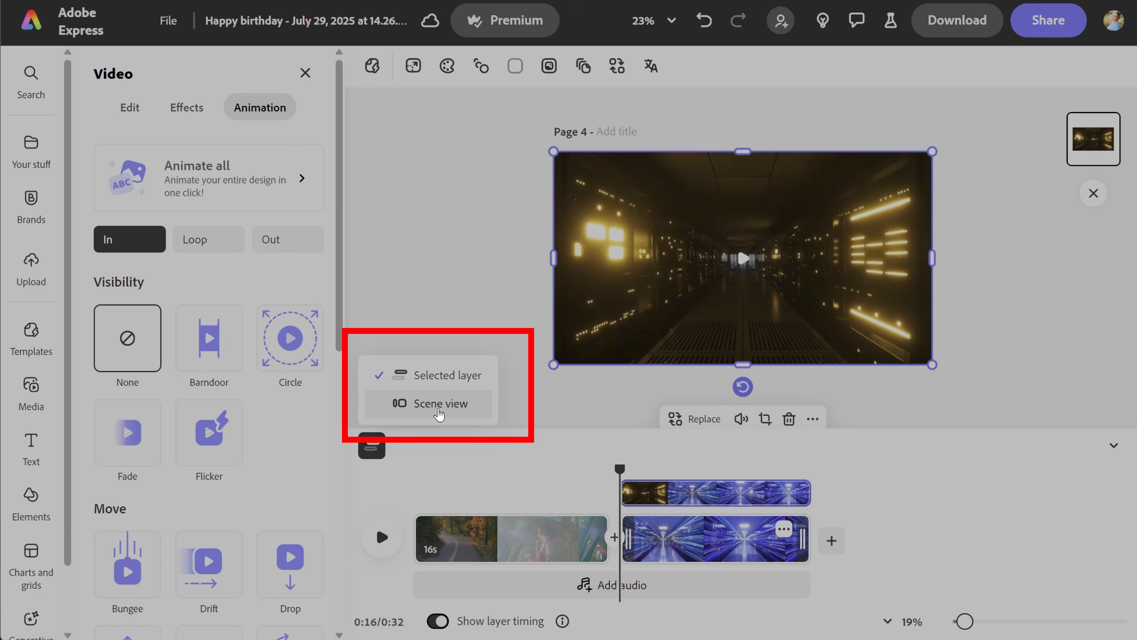
left_click(439, 405)
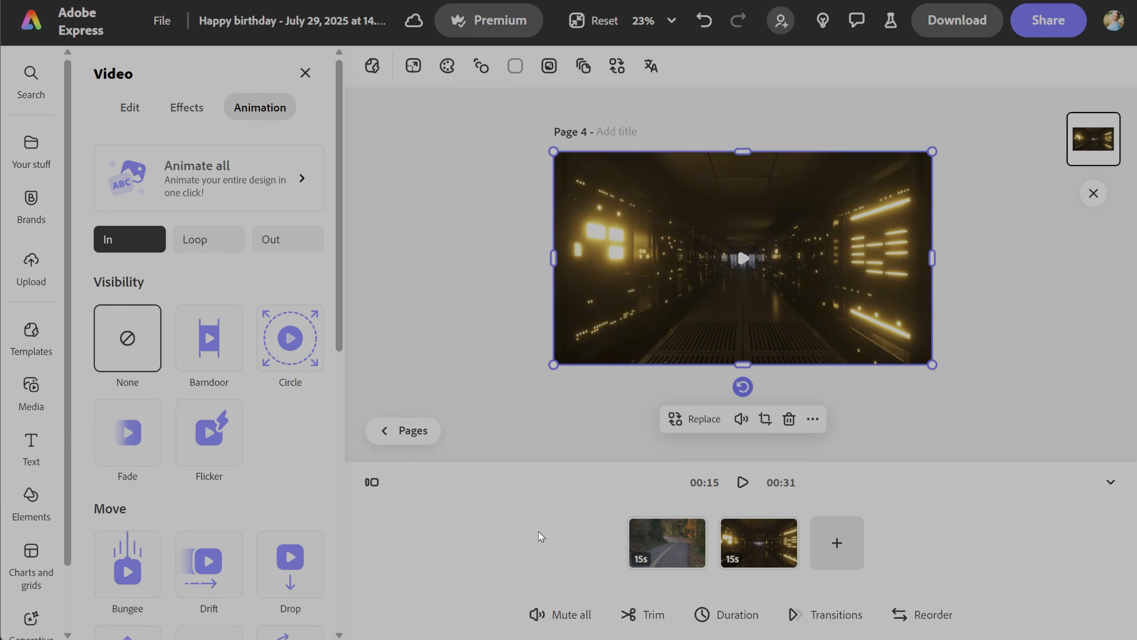
Reorder the scenes so the dark corridor video comes before the autumn road video.
left_click_drag(695, 538, 773, 546)
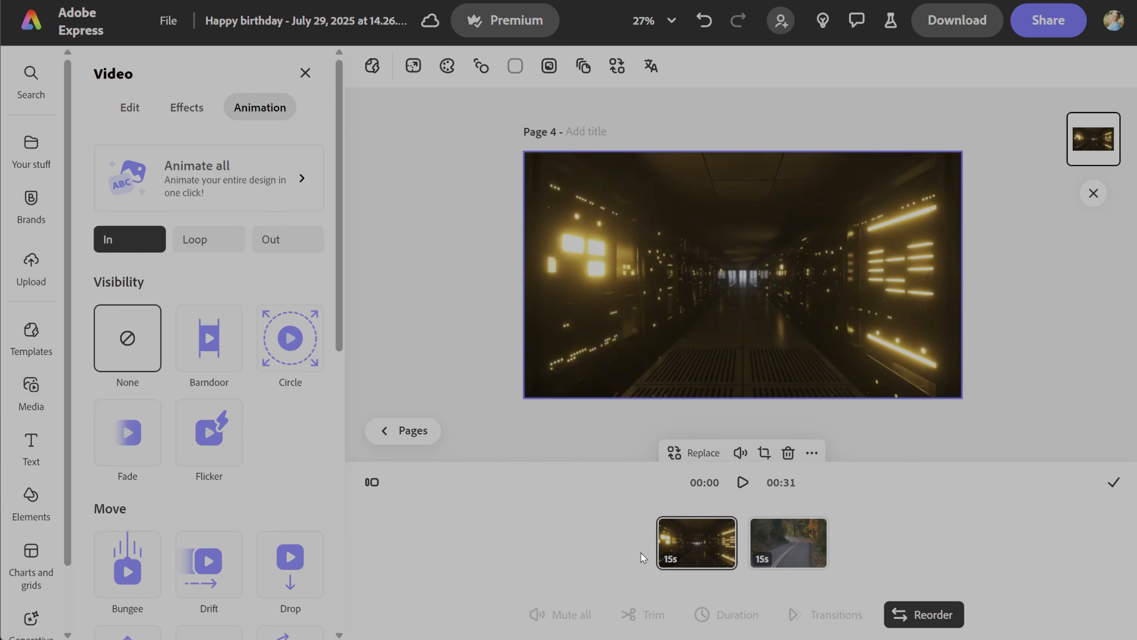
left_click_drag(708, 568, 631, 558)
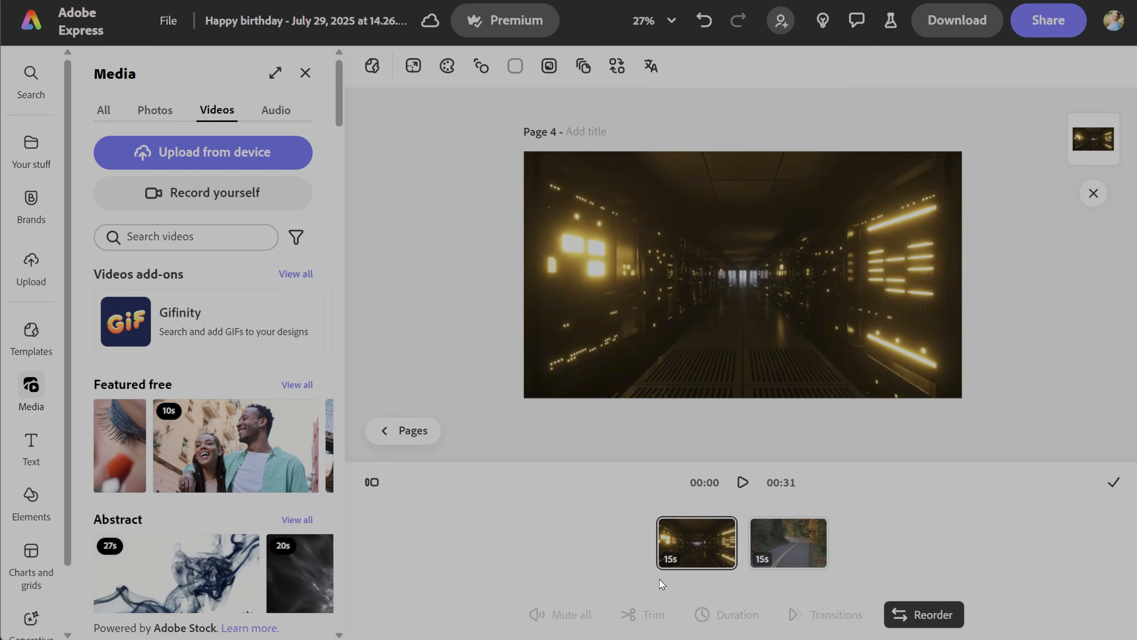
Mute all audio in the autumn road scene.
left_click(774, 546)
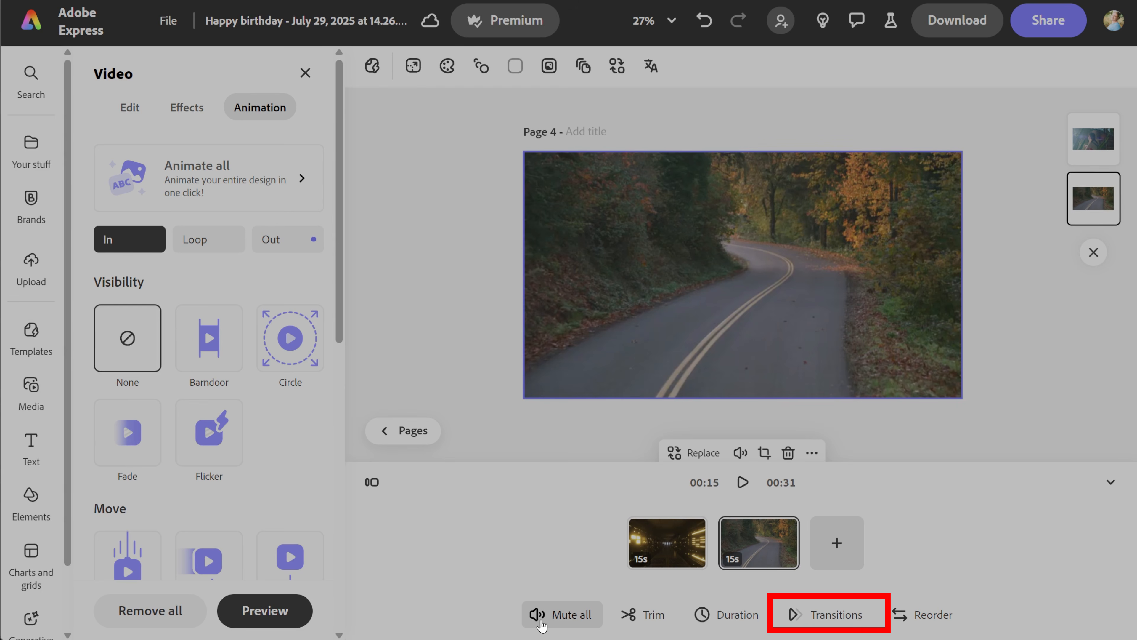
left_click(566, 624)
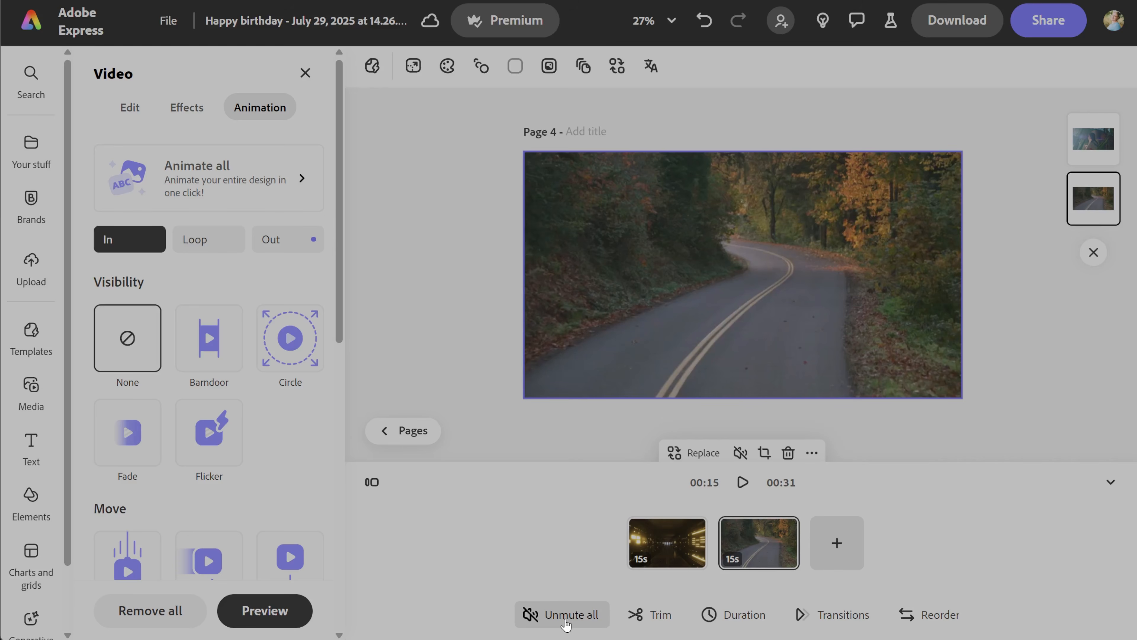
left_click(566, 624)
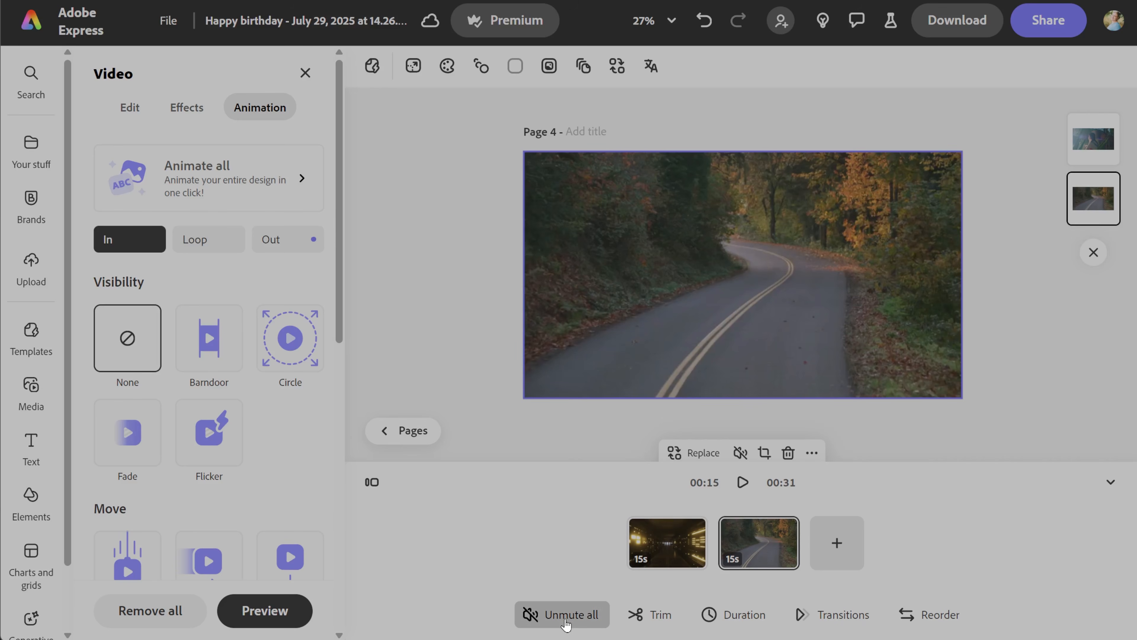